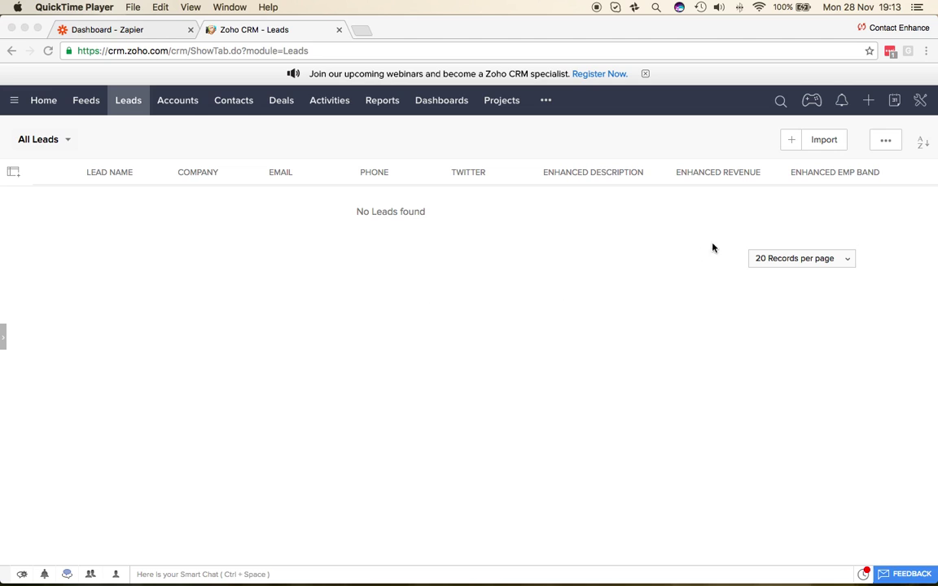
- Reload the Zoho CRM leads list, then go to Setup's Modules list
{"action": "left_click", "coordinate": [921, 102]}
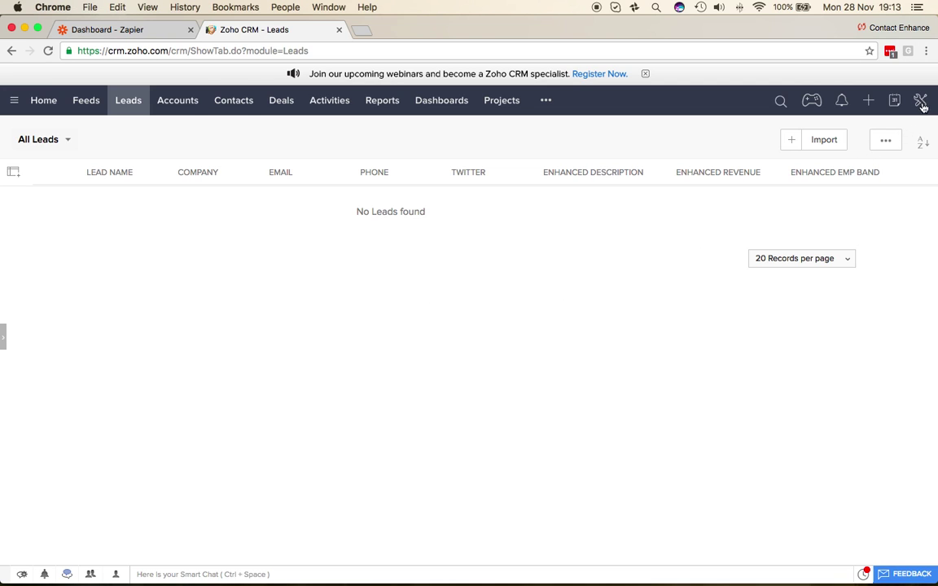
{"action": "left_click", "coordinate": [129, 100]}
{"action": "left_click", "coordinate": [920, 101]}
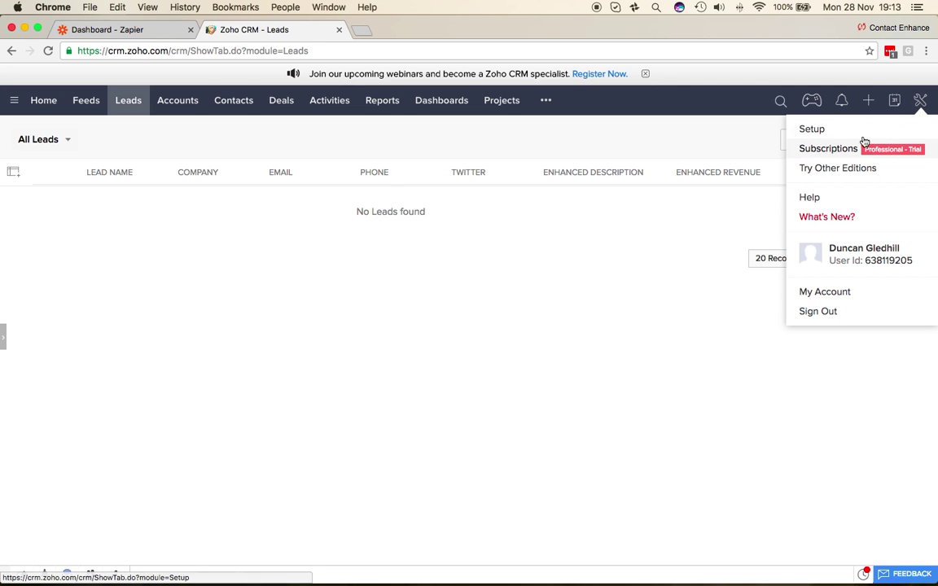
{"action": "left_click", "coordinate": [812, 131]}
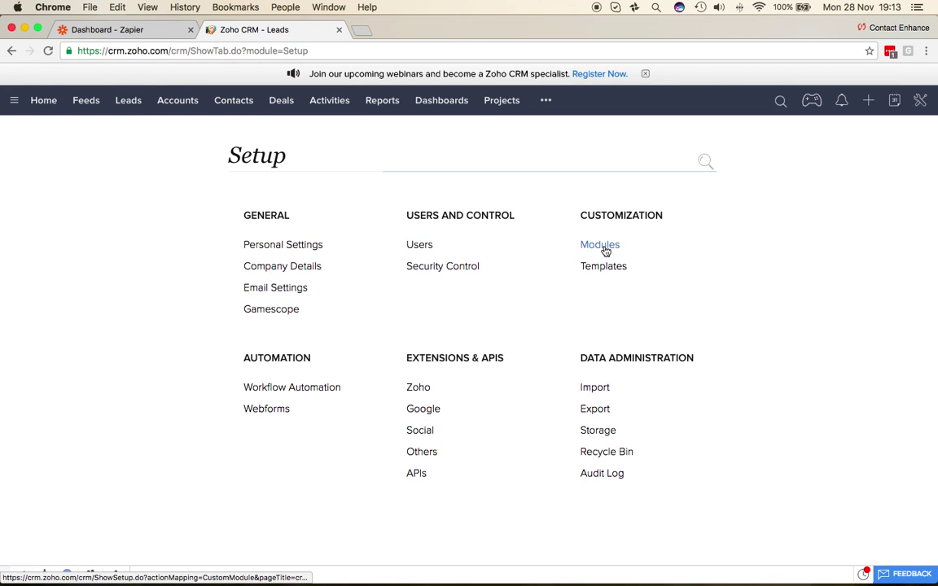
{"action": "left_click", "coordinate": [603, 245]}
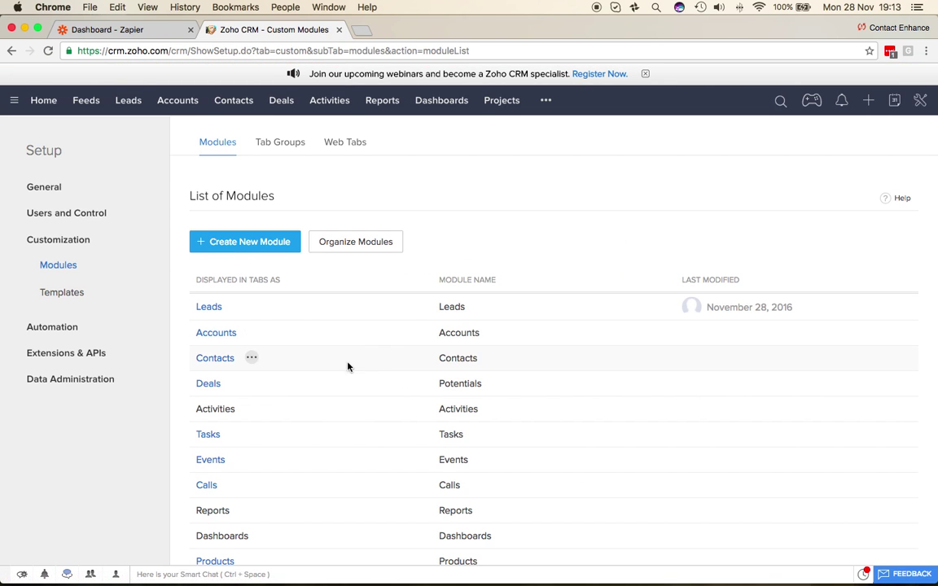
- Open the Leads layout editor and scroll down to the Enhanced Information section
{"action": "left_click", "coordinate": [209, 308]}
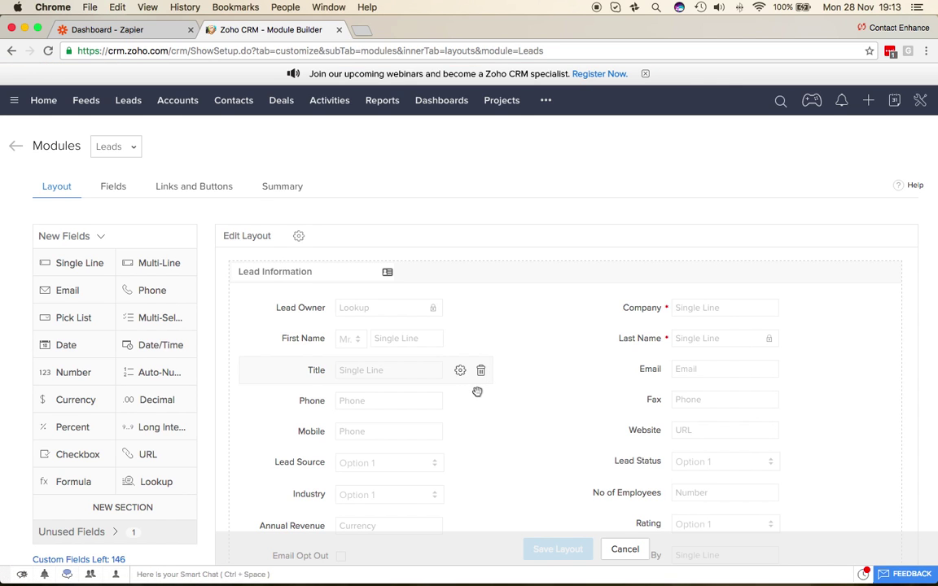
{"action": "scroll", "coordinate": [477, 391], "scroll_direction": "down", "scroll_amount": 2}
{"action": "scroll", "coordinate": [479, 390], "scroll_direction": "down", "scroll_amount": 2}
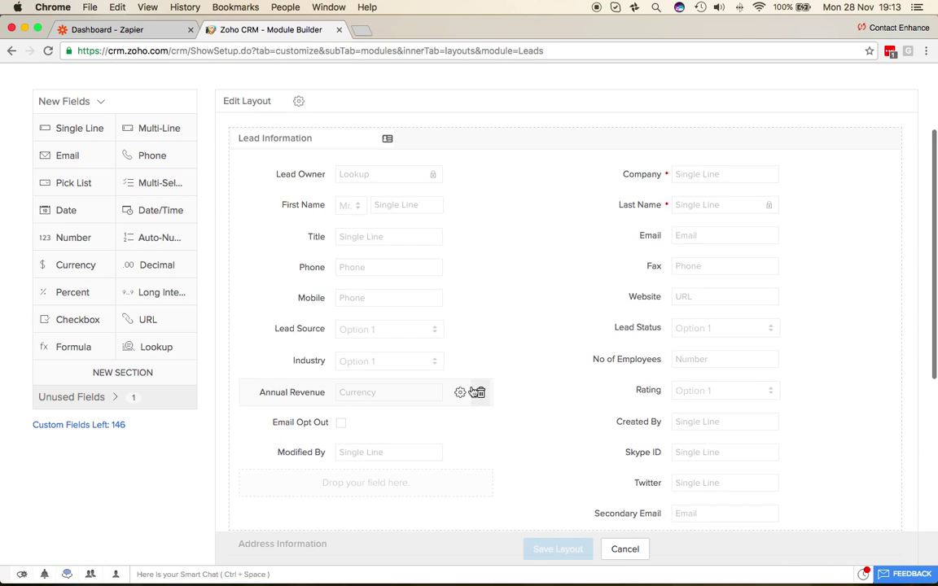
{"action": "scroll", "coordinate": [476, 392], "scroll_direction": "down", "scroll_amount": 1}
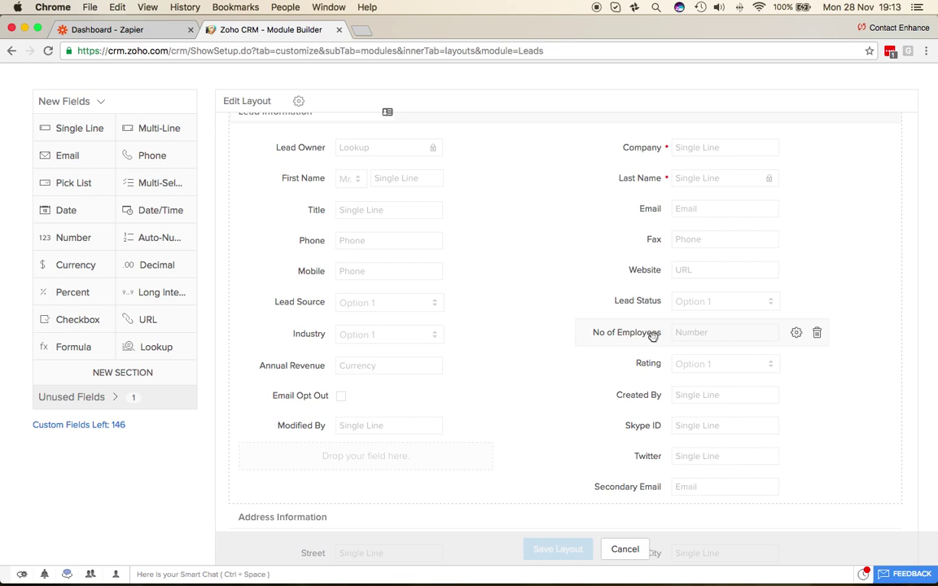
{"action": "scroll", "coordinate": [652, 336], "scroll_direction": "down", "scroll_amount": 10}
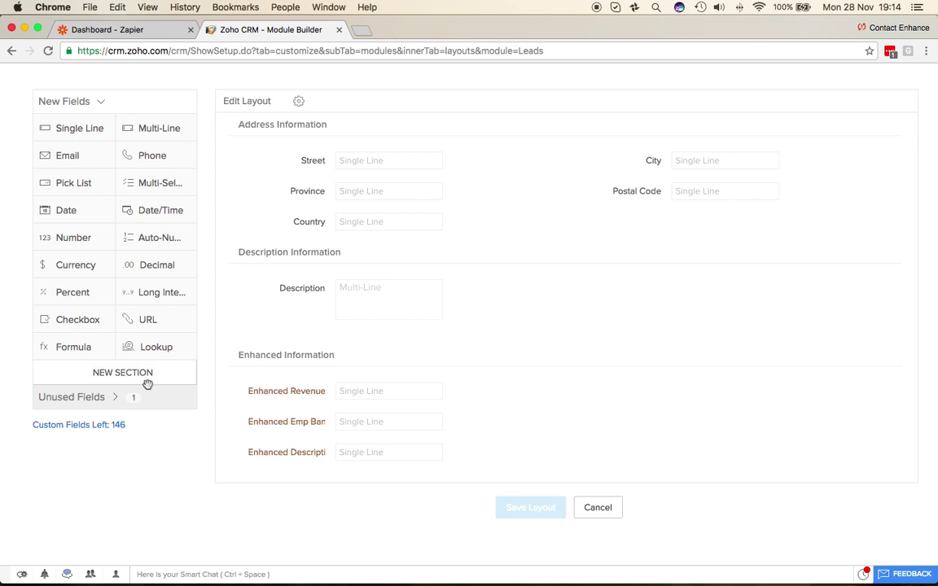
{"action": "left_click_drag", "start_coordinate": [140, 377], "coordinate": [337, 507]}
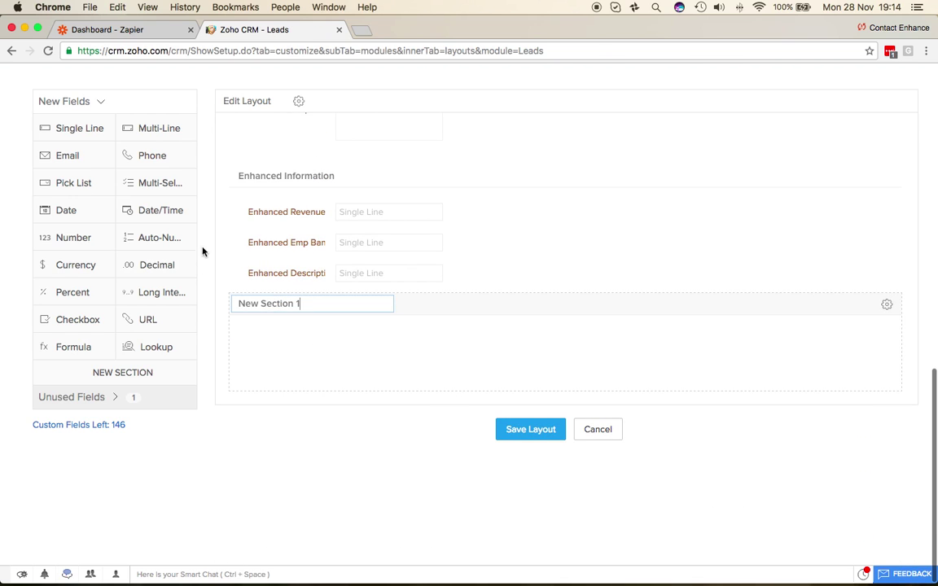
{"action": "left_click_drag", "start_coordinate": [74, 130], "coordinate": [276, 437]}
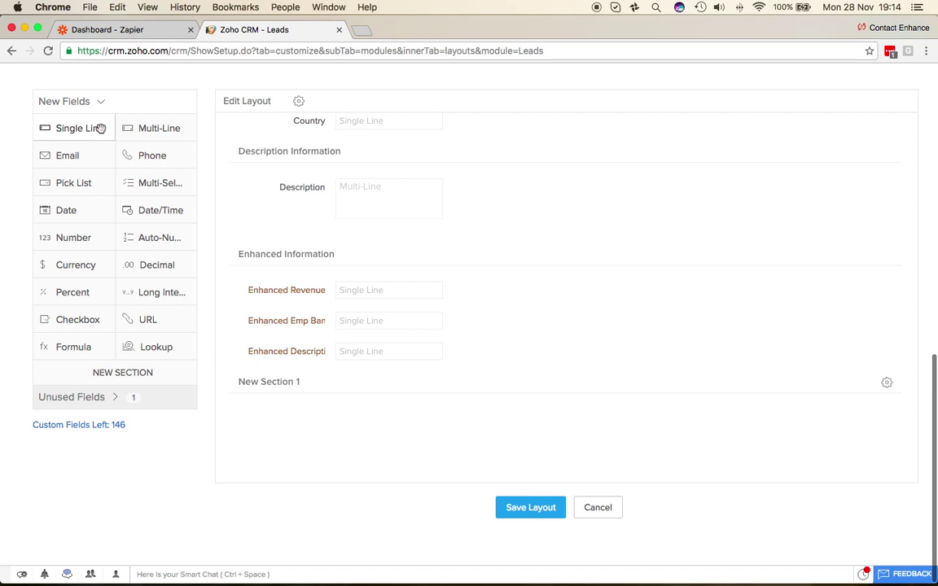
{"action": "left_click_drag", "start_coordinate": [80, 129], "coordinate": [366, 427]}
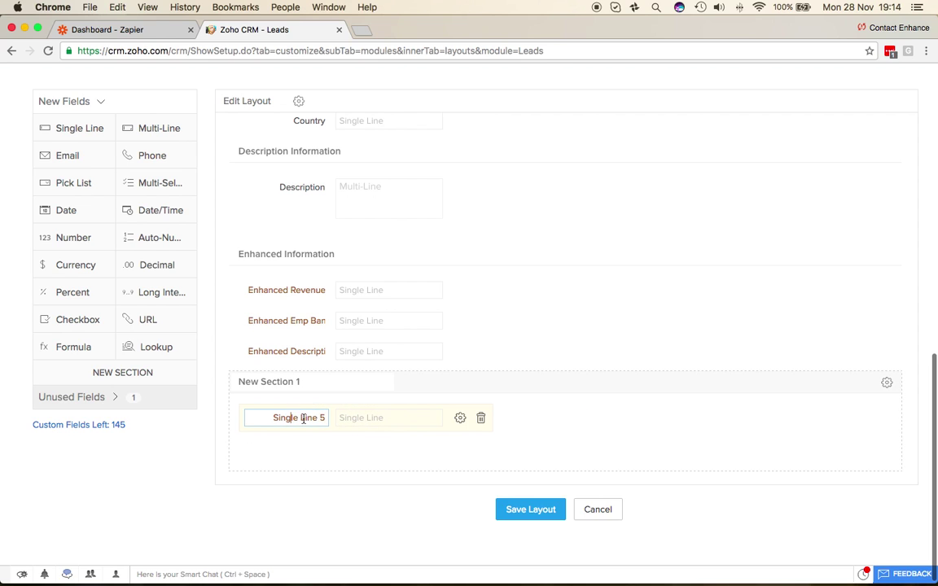
{"action": "left_click", "coordinate": [480, 418]}
{"action": "left_click", "coordinate": [504, 375]}
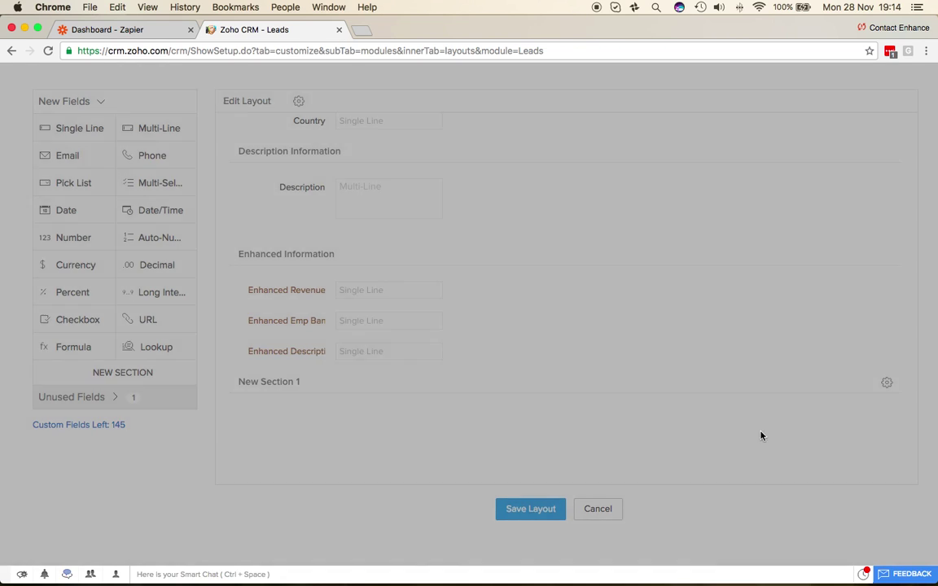
{"action": "left_click", "coordinate": [886, 382]}
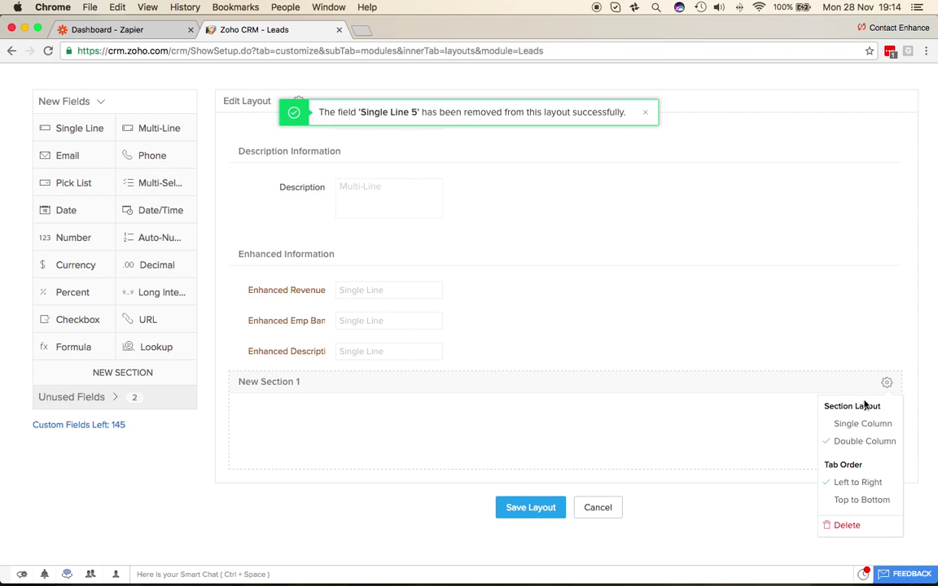
{"action": "left_click", "coordinate": [849, 526]}
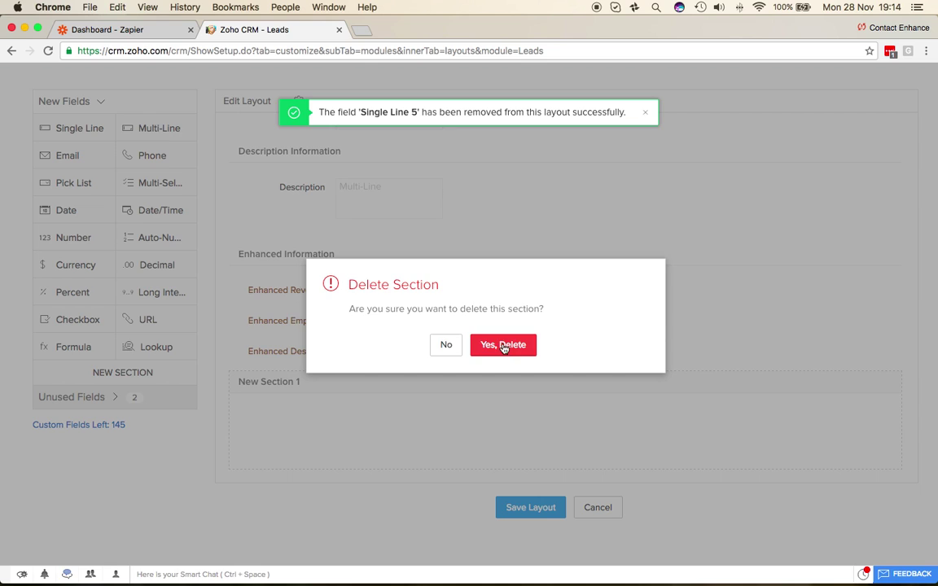
{"action": "left_click", "coordinate": [503, 347]}
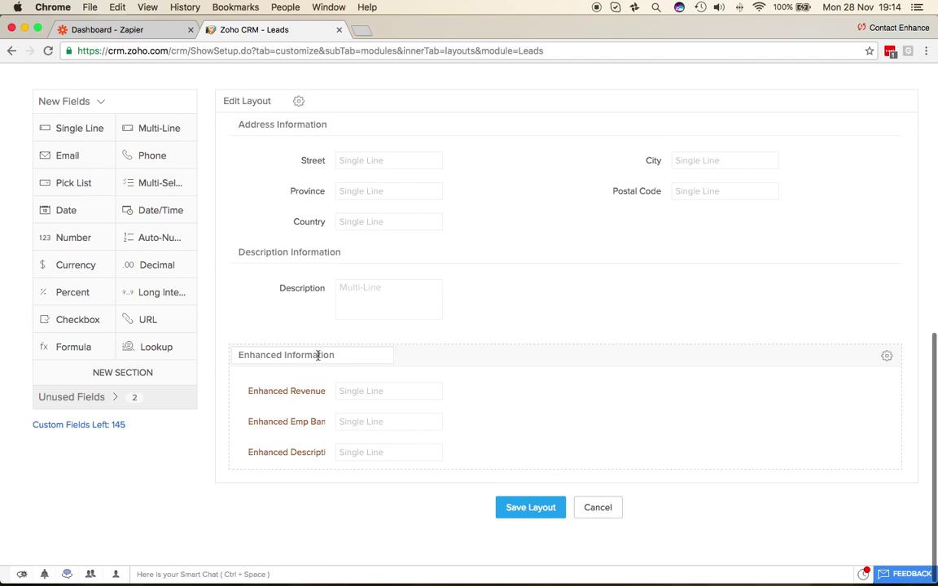
{"action": "scroll", "coordinate": [448, 341], "scroll_direction": "up", "scroll_amount": 10}
- Save the Leads layout, dismiss the success message and return to the Leads list
{"action": "scroll", "coordinate": [620, 398], "scroll_direction": "down", "scroll_amount": 3}
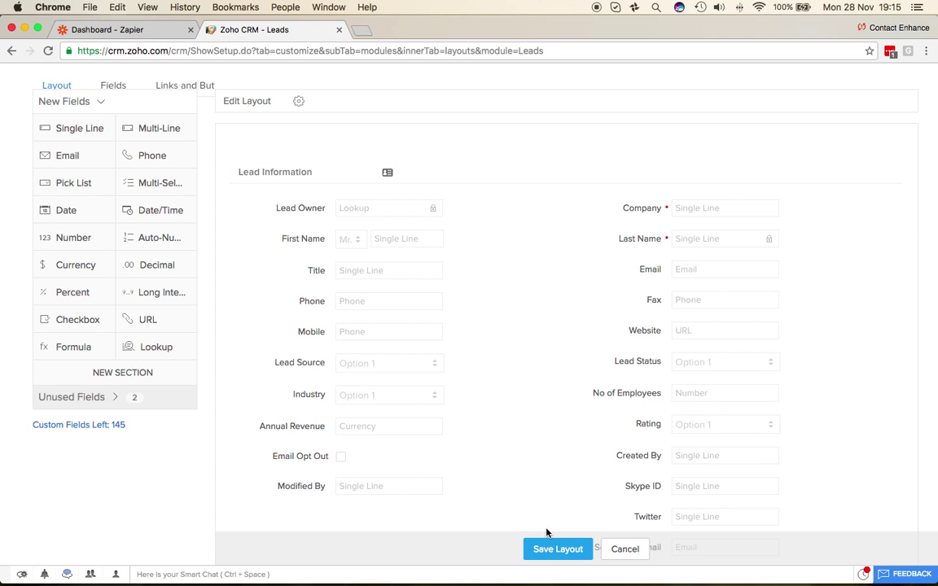
{"action": "left_click", "coordinate": [541, 549]}
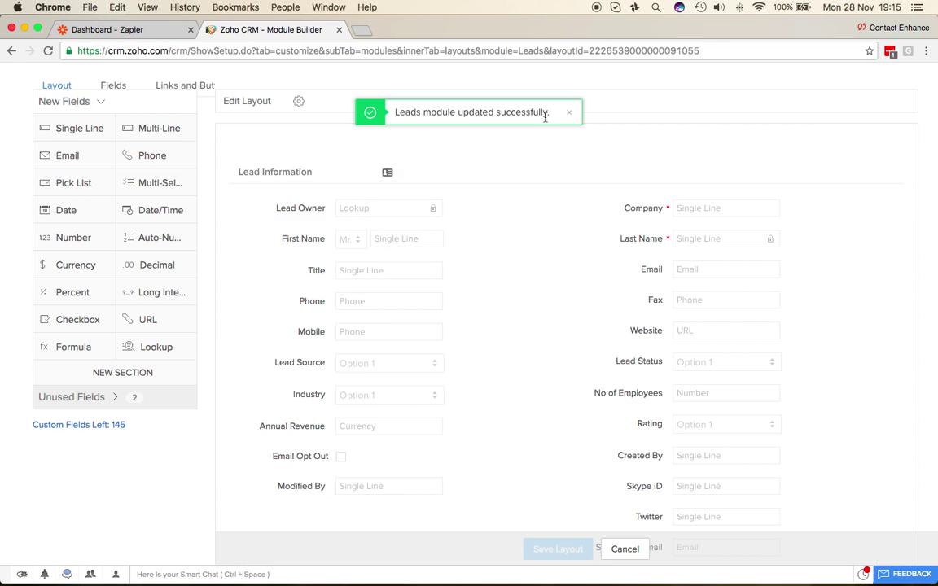
{"action": "left_click", "coordinate": [569, 117]}
{"action": "scroll", "coordinate": [360, 180], "scroll_direction": "up", "scroll_amount": 3}
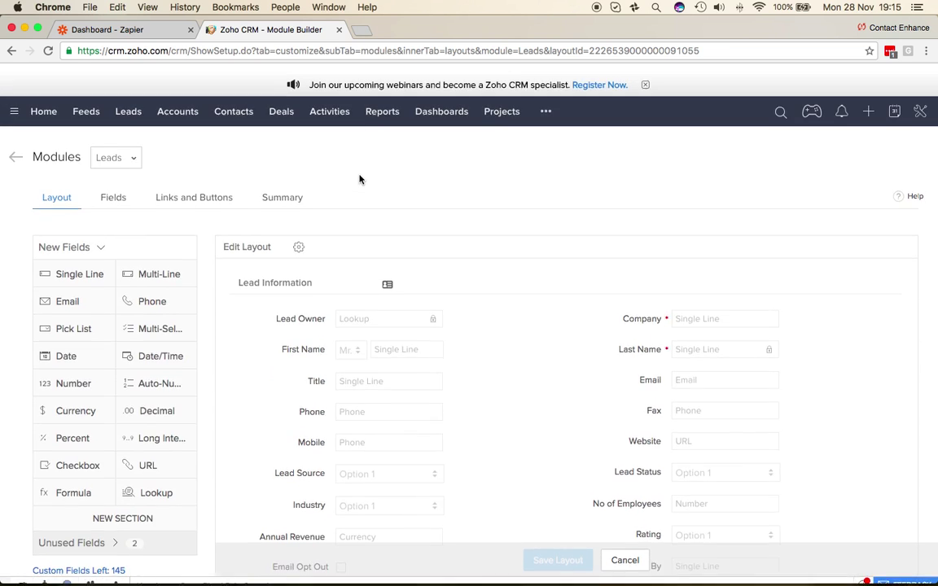
{"action": "left_click", "coordinate": [131, 102]}
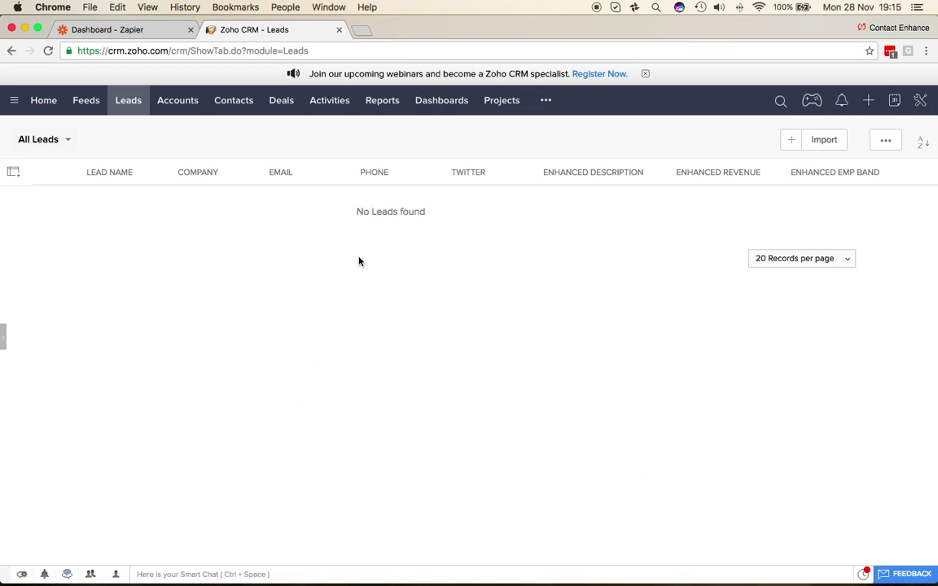
- Check the Leads column chooser for the Enhanced fields, then switch to the Zapier dashboard
{"action": "left_click", "coordinate": [13, 171]}
{"action": "scroll", "coordinate": [81, 352], "scroll_direction": "down", "scroll_amount": 5}
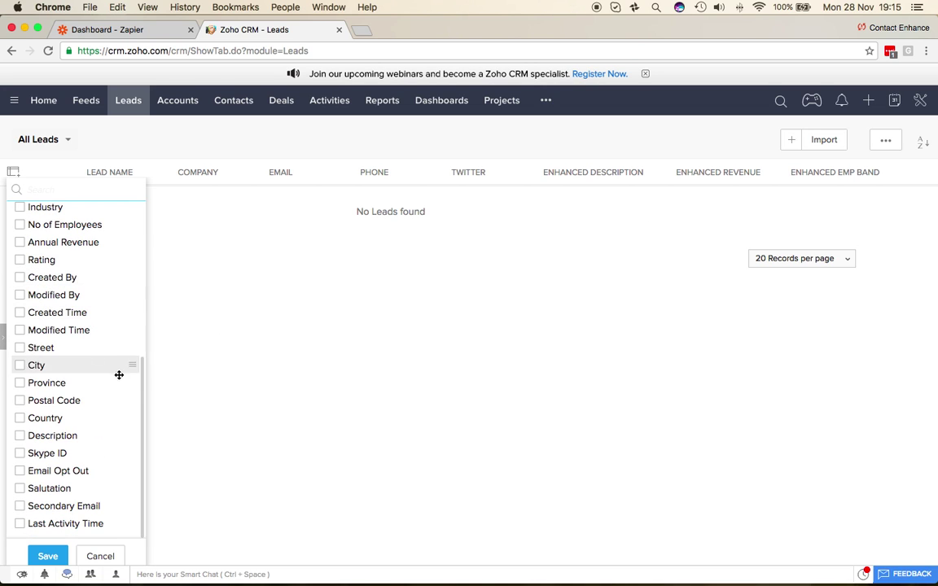
{"action": "scroll", "coordinate": [66, 352], "scroll_direction": "up", "scroll_amount": 2}
{"action": "scroll", "coordinate": [40, 334], "scroll_direction": "up", "scroll_amount": 5}
{"action": "scroll", "coordinate": [41, 333], "scroll_direction": "up", "scroll_amount": 2}
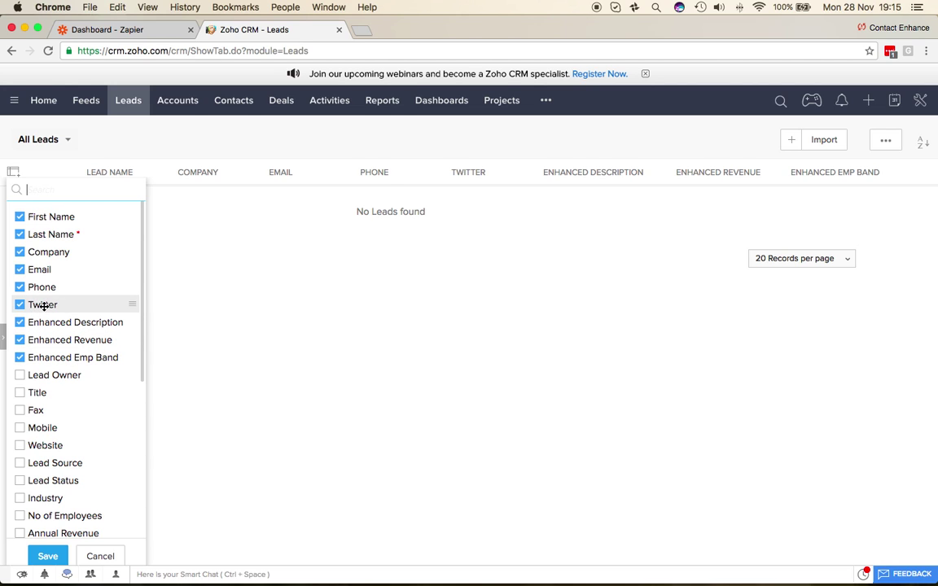
{"action": "left_click", "coordinate": [294, 309]}
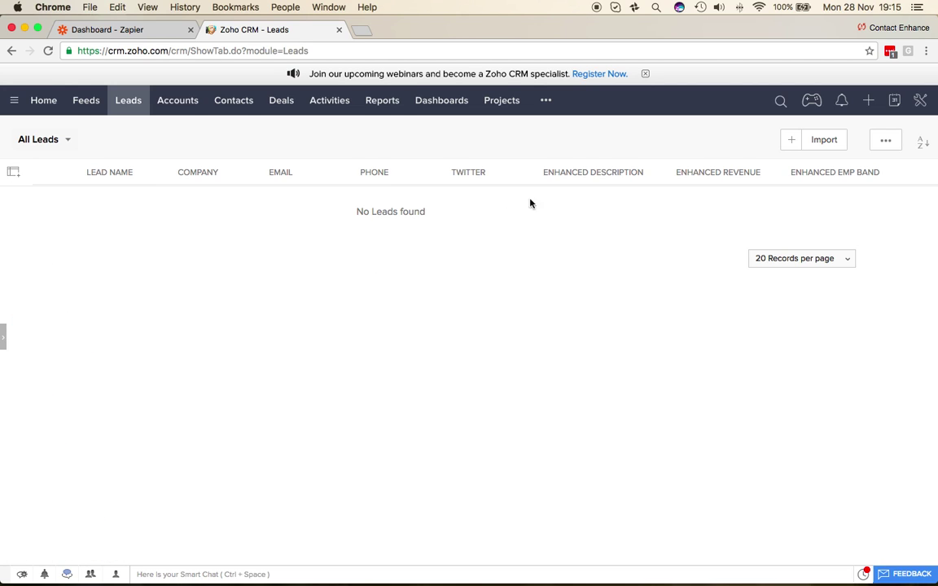
{"action": "left_click", "coordinate": [114, 29]}
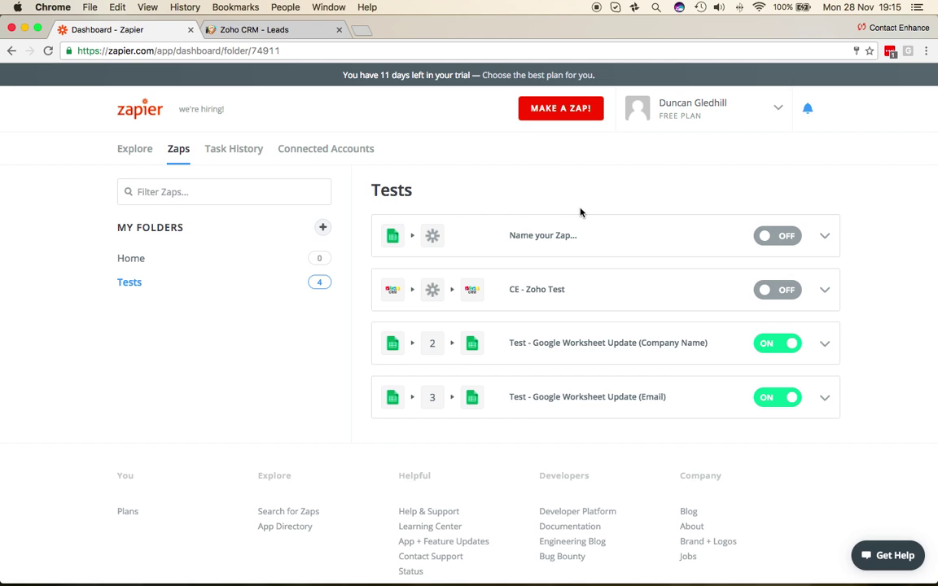
- Make a new zap triggered by Zoho CRM's New Lead event
{"action": "left_click", "coordinate": [560, 113]}
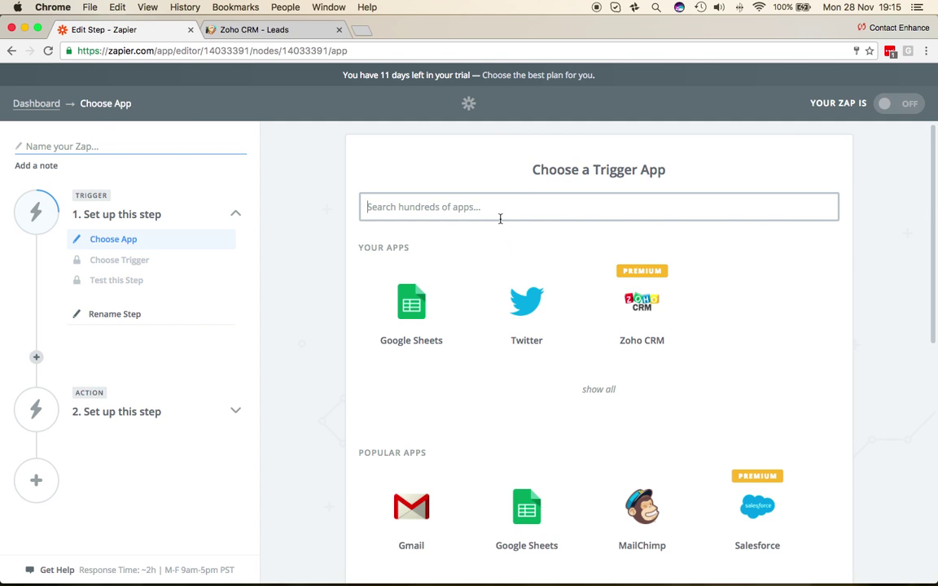
{"action": "left_click", "coordinate": [499, 212]}
{"action": "type", "text": "Zoho"}
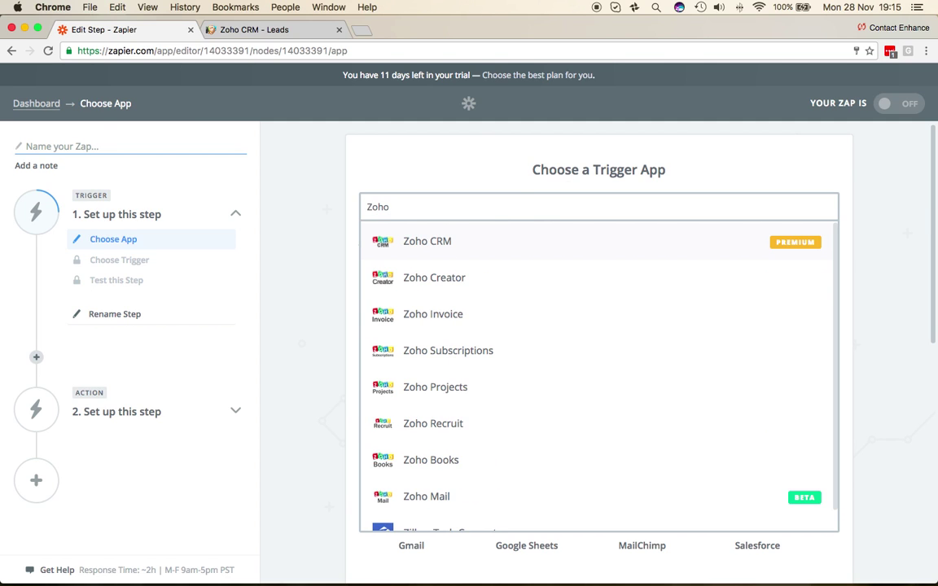
{"action": "left_click", "coordinate": [469, 244]}
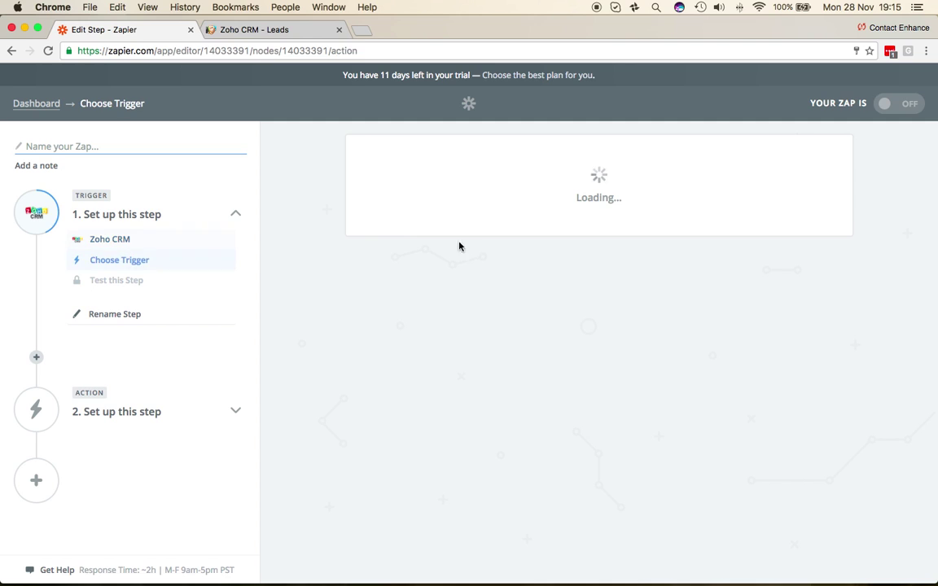
{"action": "left_click", "coordinate": [377, 338]}
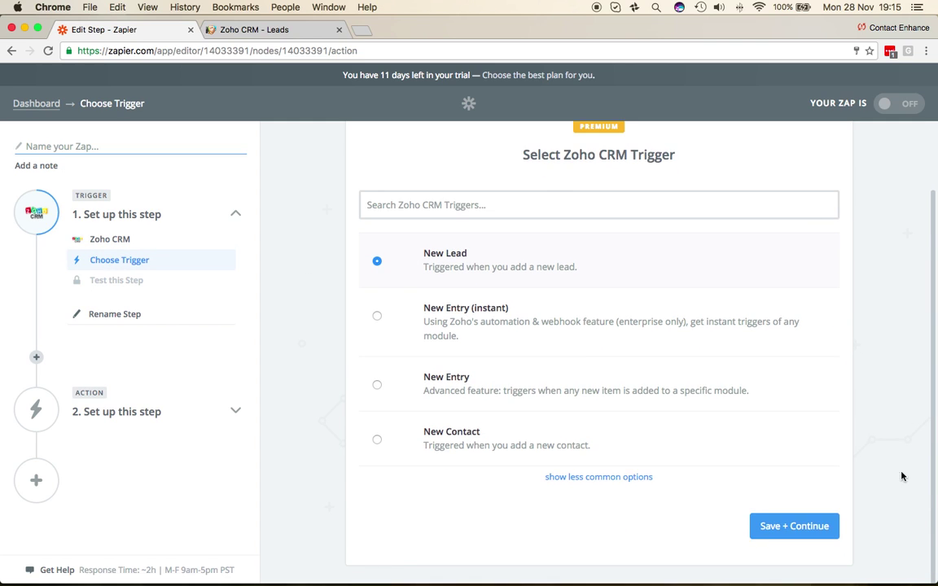
{"action": "left_click", "coordinate": [794, 526]}
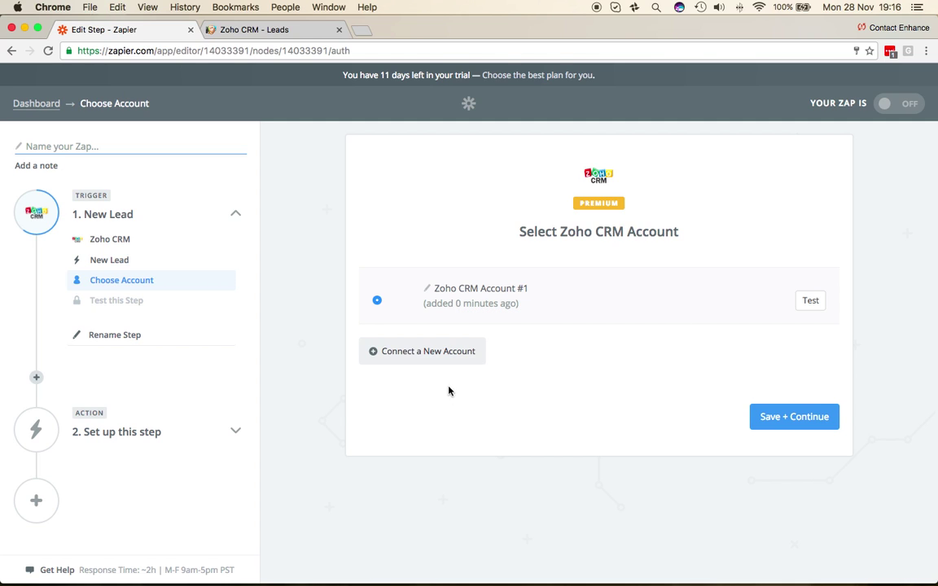
- Connect a new Zoho CRM account by pasting a generated auth token into Zapier
{"action": "left_click", "coordinate": [434, 353]}
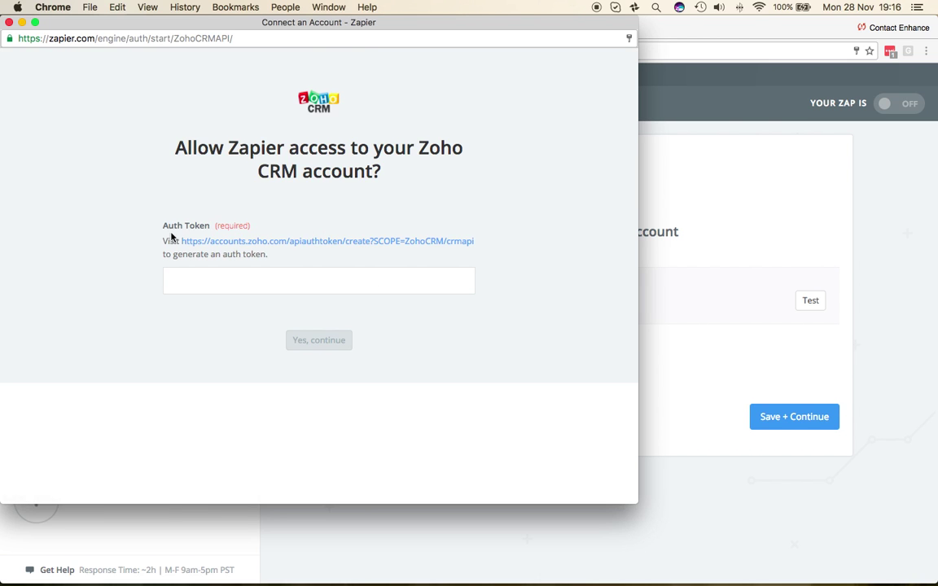
{"action": "left_click", "coordinate": [334, 246]}
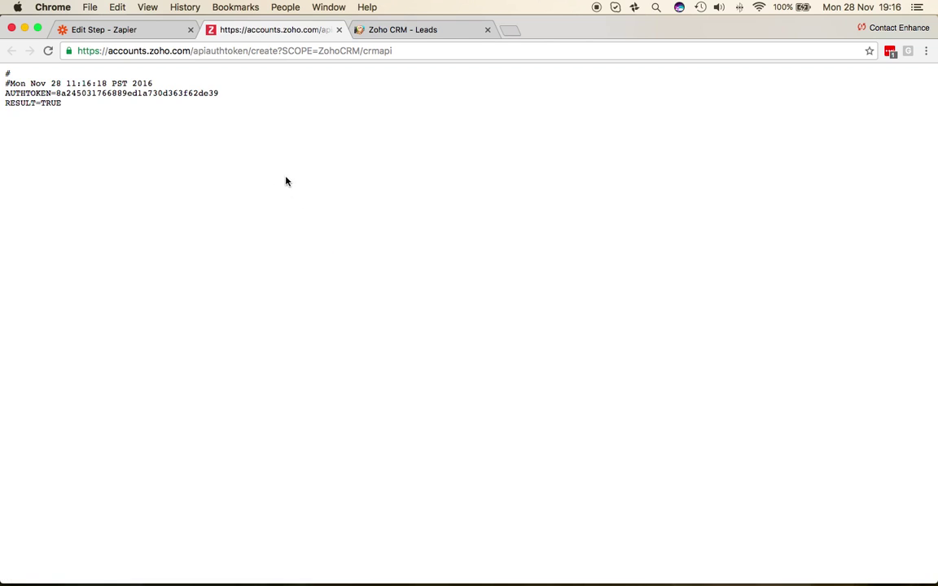
{"action": "left_click_drag", "start_coordinate": [196, 96], "coordinate": [58, 96]}
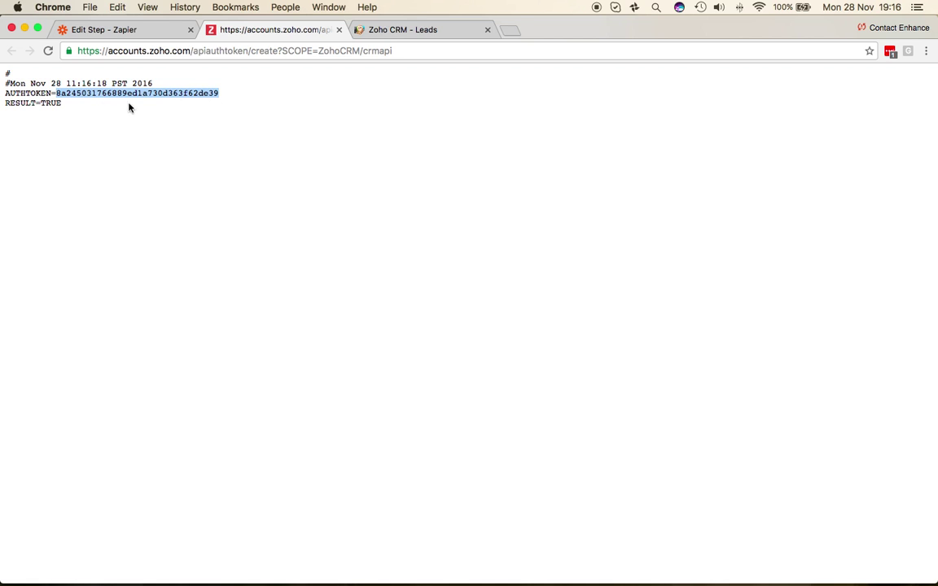
{"action": "left_click", "coordinate": [26, 29]}
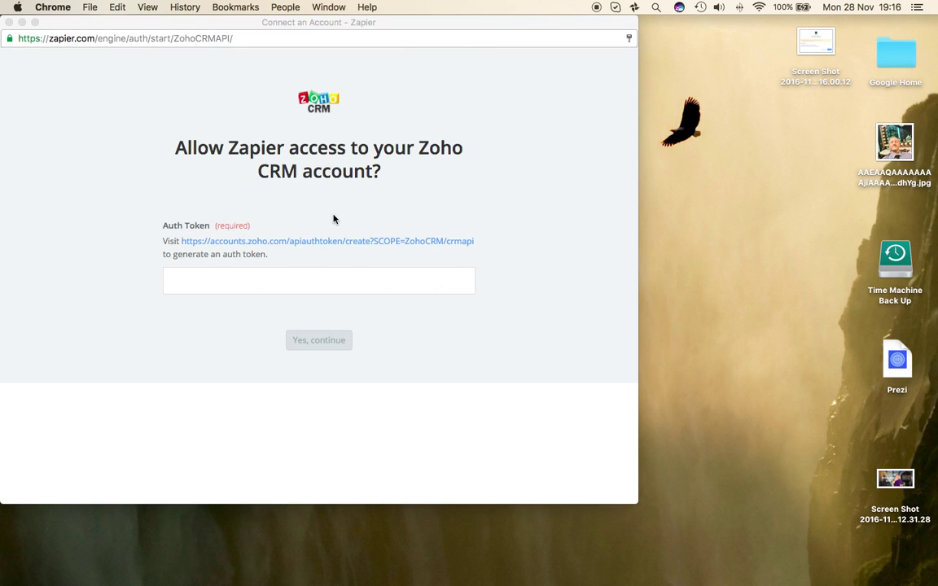
{"action": "left_click_drag", "start_coordinate": [269, 23], "coordinate": [414, 38]}
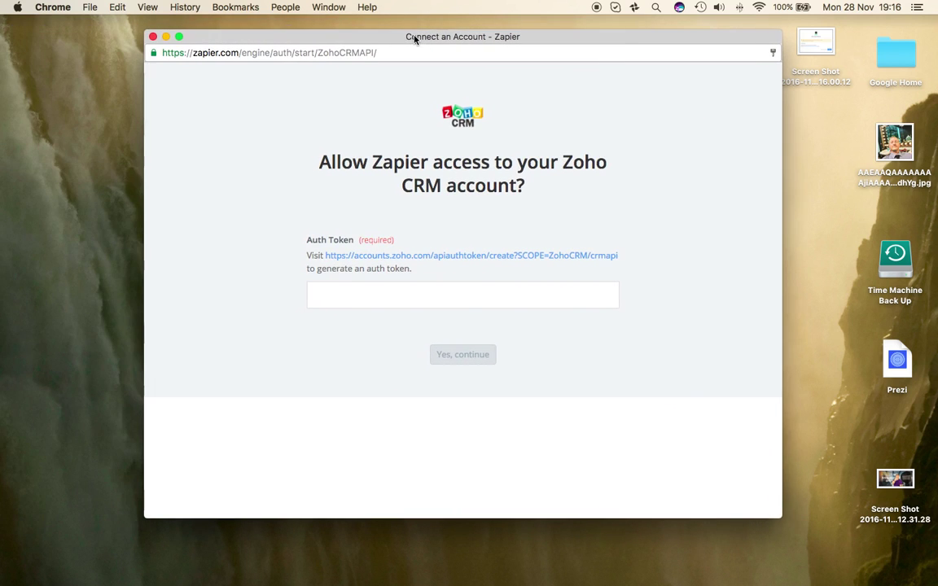
{"action": "left_click", "coordinate": [360, 291]}
{"action": "key", "text": "super+v"}
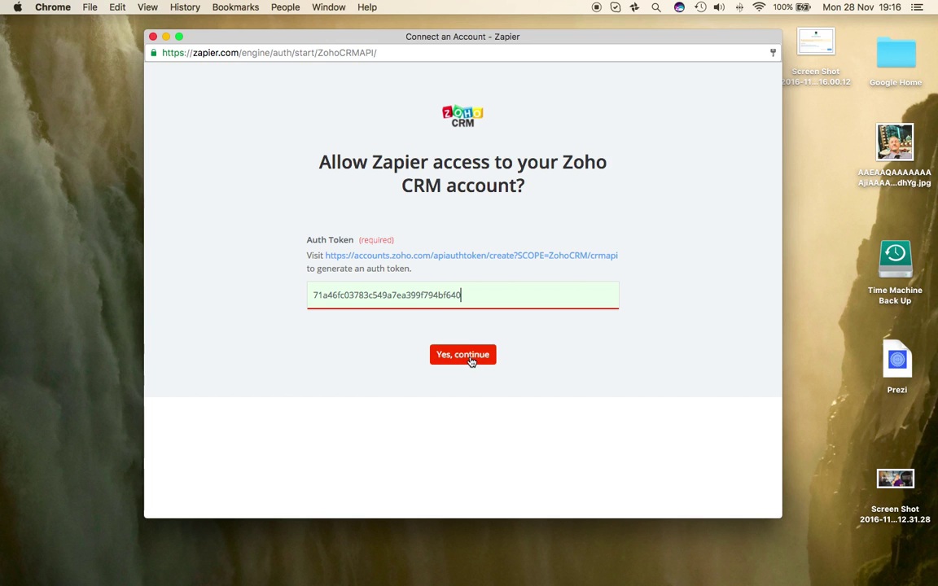
{"action": "mouse_move", "coordinate": [741, 570]}
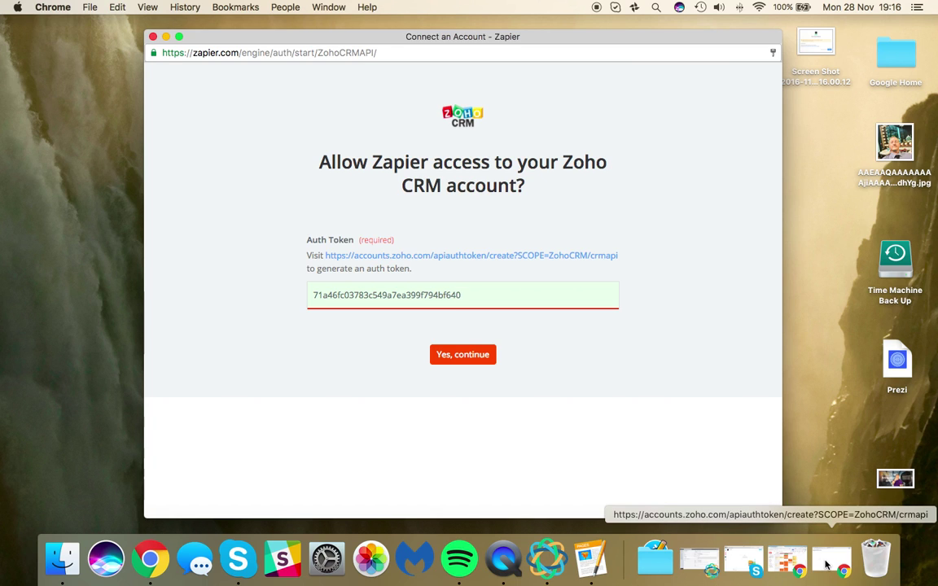
{"action": "left_click", "coordinate": [826, 565]}
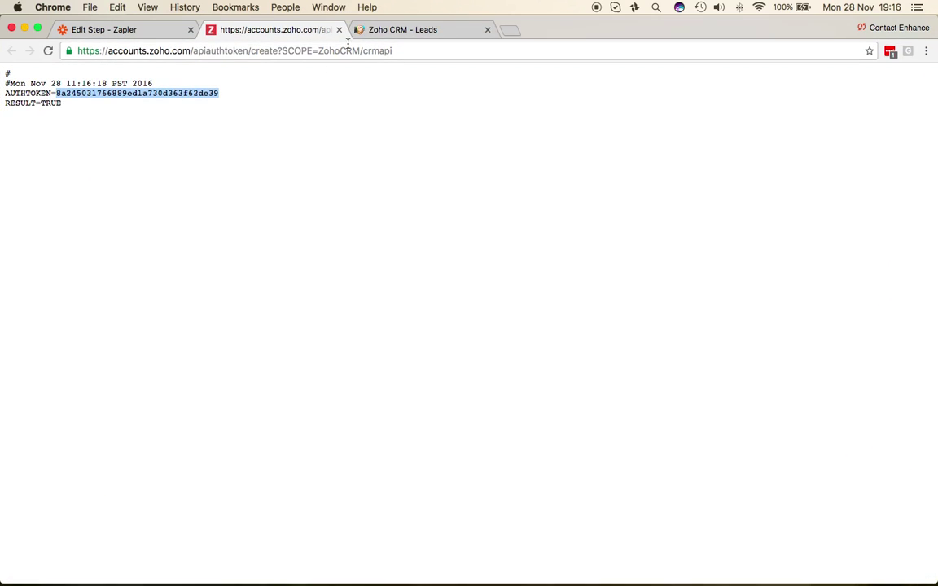
{"action": "left_click", "coordinate": [339, 30]}
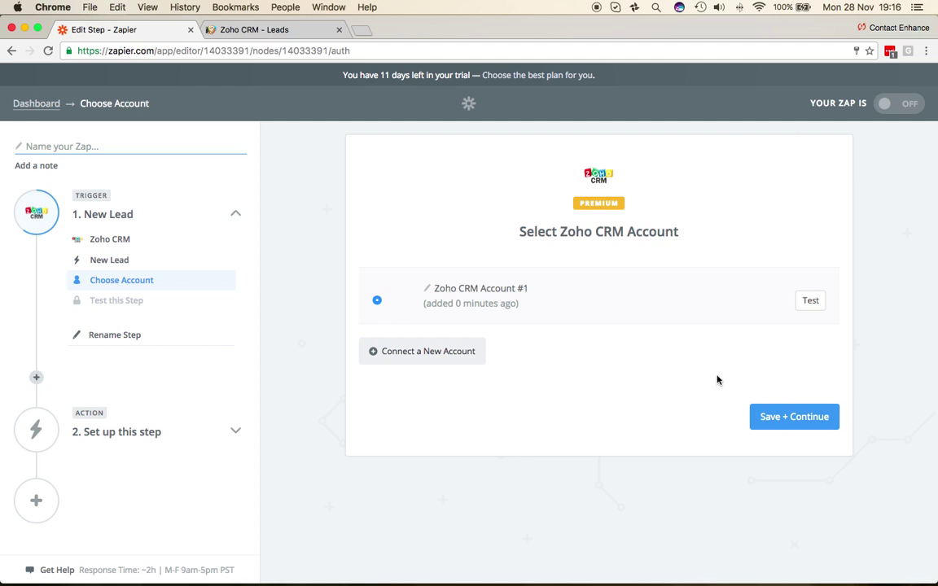
- Test Zoho CRM Account #1 and continue past the trigger options with View Name blank
{"action": "left_click", "coordinate": [811, 301]}
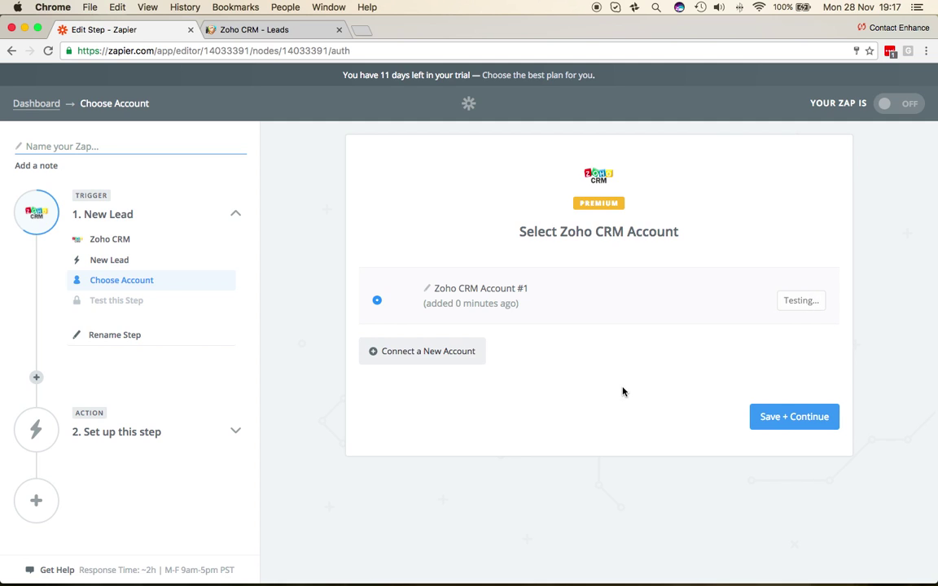
{"action": "left_click", "coordinate": [787, 421]}
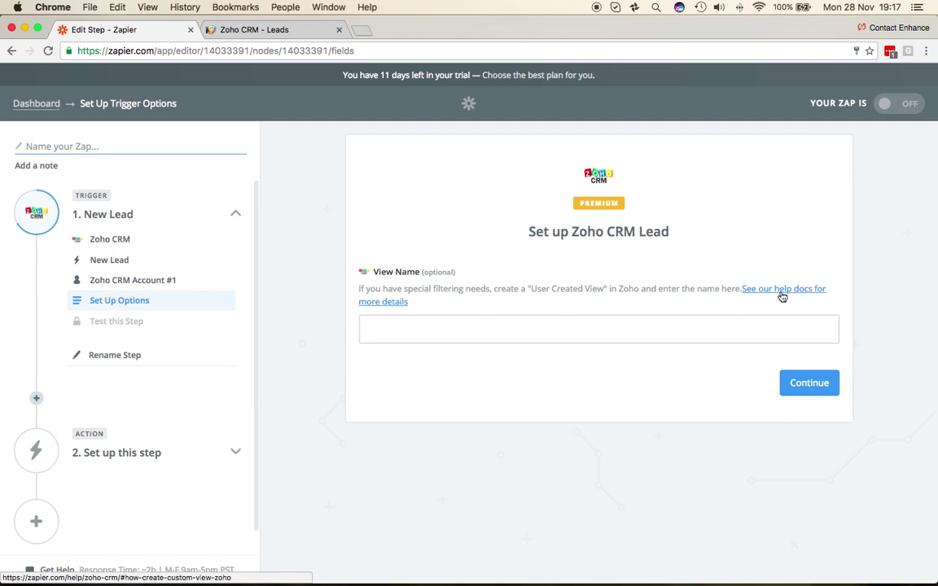
{"action": "left_click", "coordinate": [810, 383]}
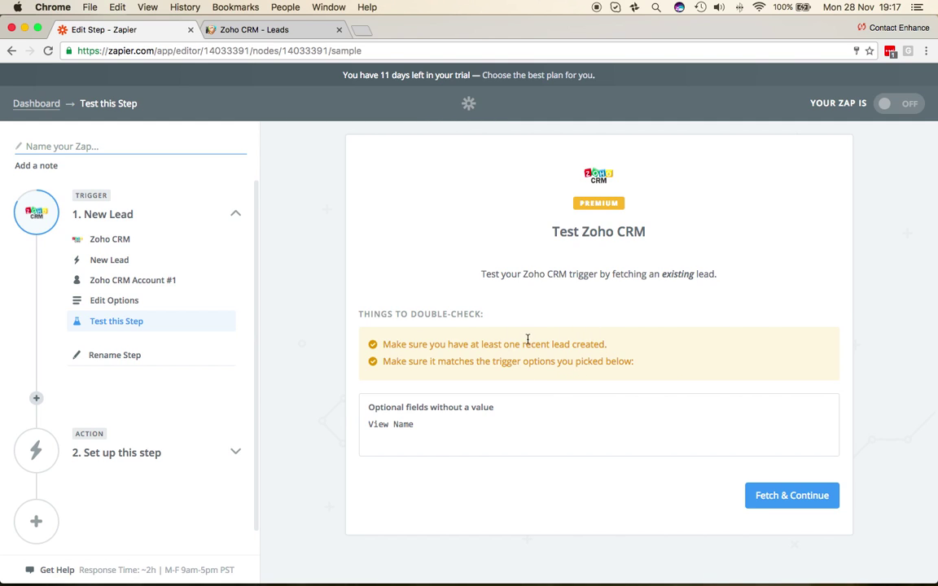
{"action": "left_click", "coordinate": [277, 31]}
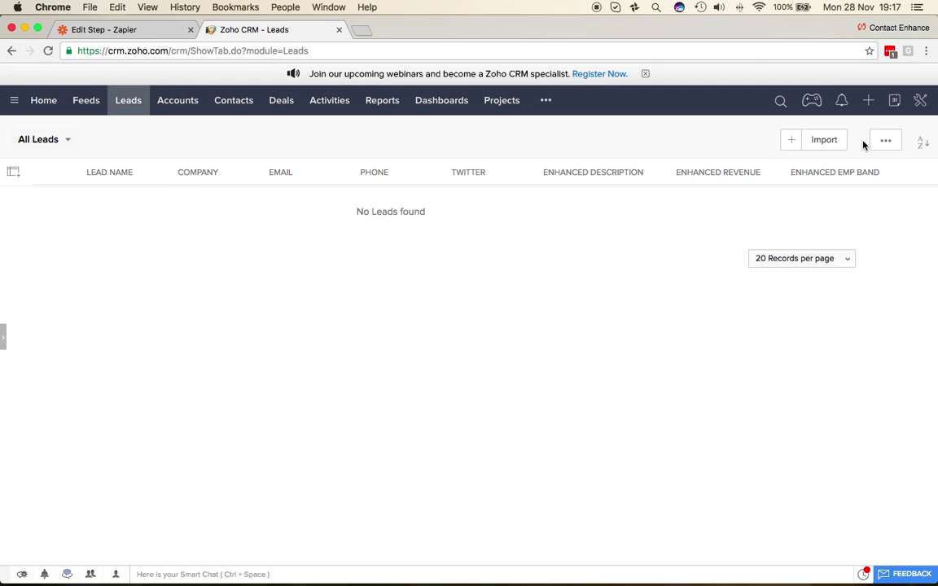
- Fill a new lead with company 'Emailmovers Limited', the person's last name and e-mail
{"action": "left_click", "coordinate": [868, 100]}
{"action": "left_click", "coordinate": [820, 129]}
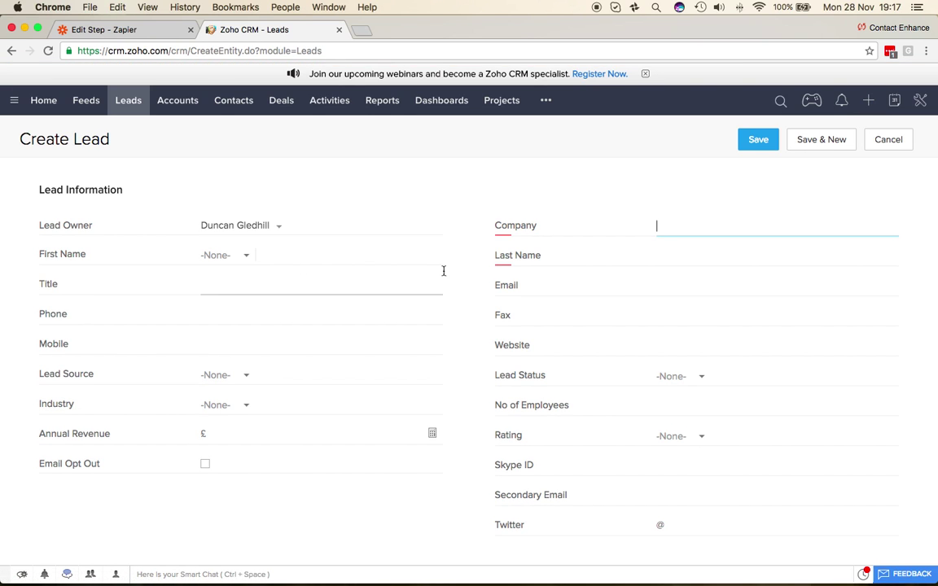
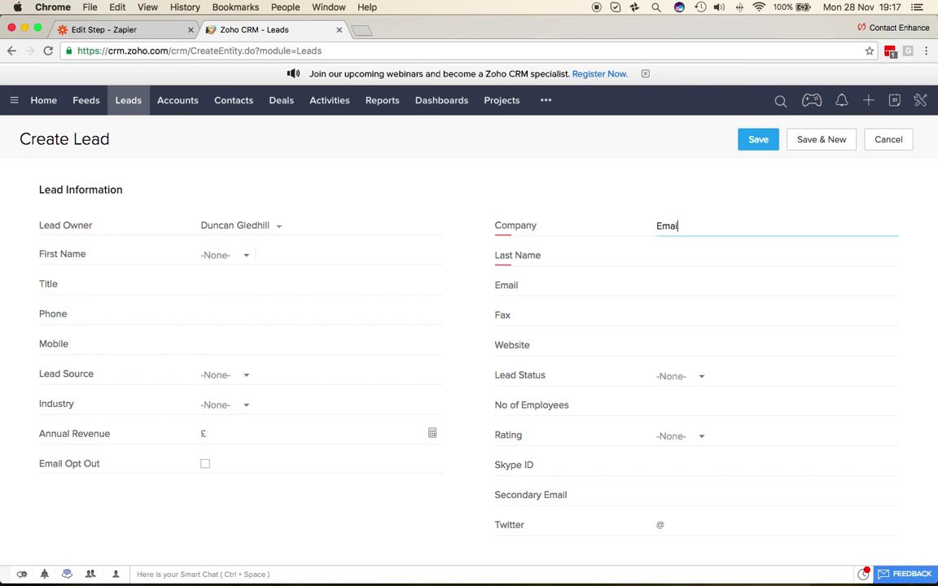
{"action": "key", "text": "BackSpace"}
{"action": "key", "text": "BackSpace"}
{"action": "key", "text": "BackSpace"}
{"action": "key", "text": "BackSpace"}
{"action": "key", "text": "Tab"}
{"action": "key", "text": "Tab"}
{"action": "key", "text": "Tab"}
{"action": "key", "text": "Tab"}
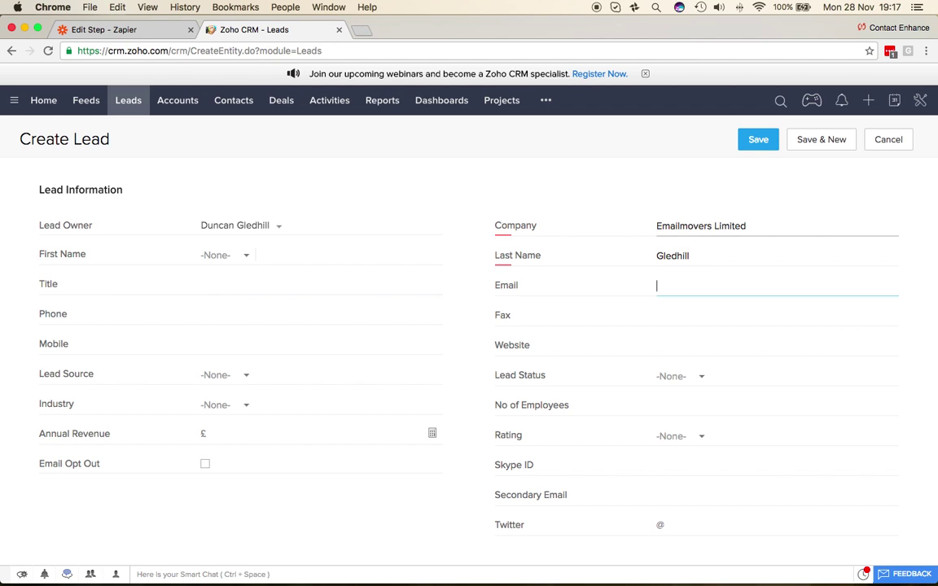
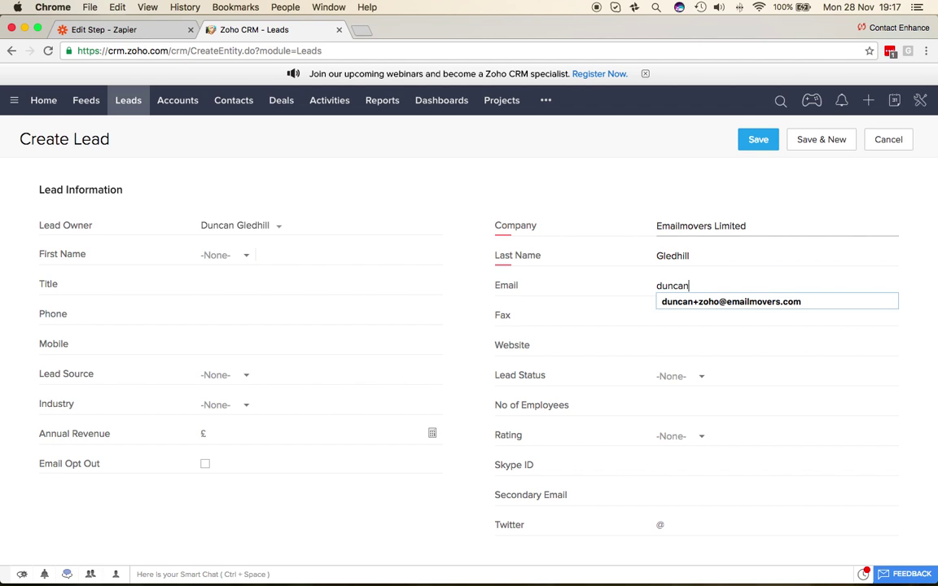
{"action": "key", "text": "Down"}
{"action": "key", "text": "Return"}
{"action": "key", "text": "Tab"}
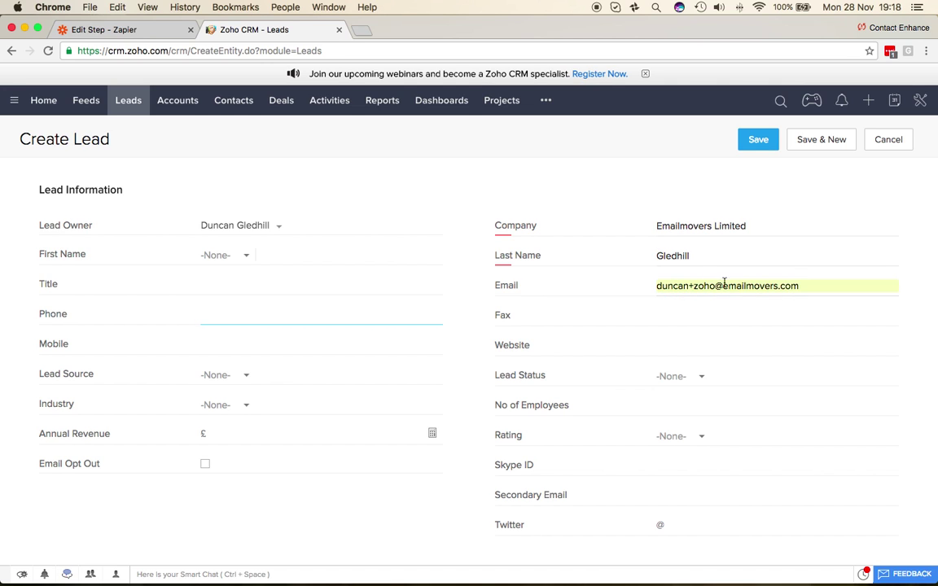
- Save the new lead and return to the full Leads list
{"action": "scroll", "coordinate": [733, 309], "scroll_direction": "down", "scroll_amount": 10}
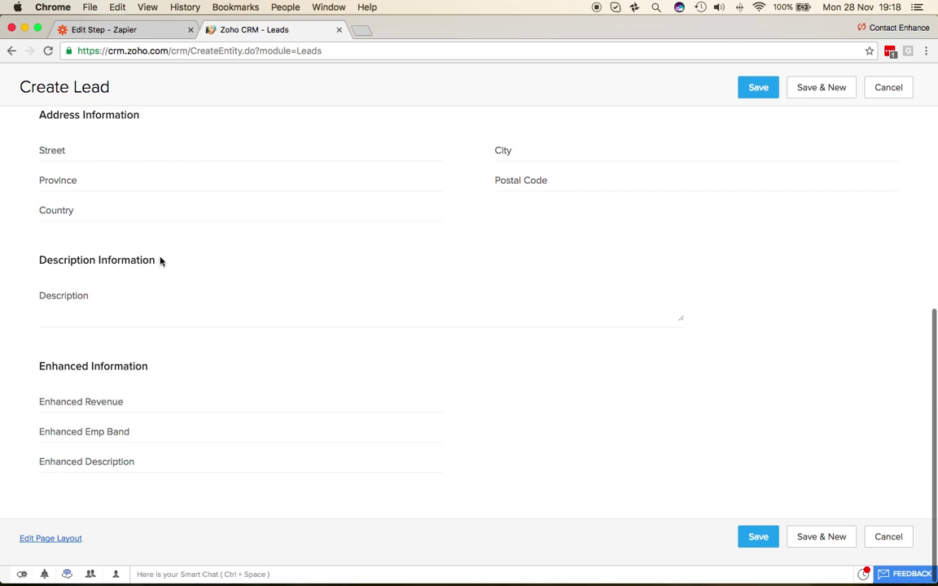
{"action": "scroll", "coordinate": [567, 268], "scroll_direction": "up", "scroll_amount": 10}
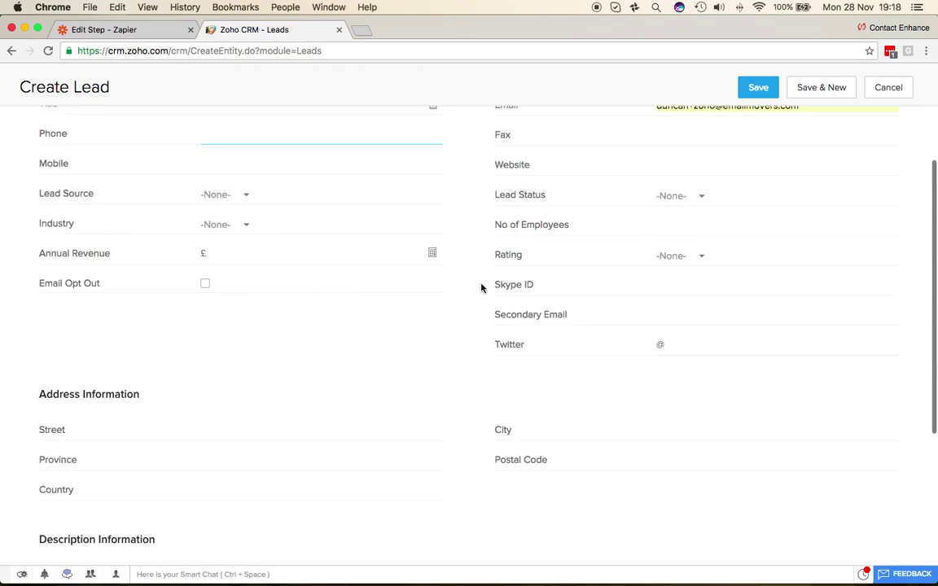
{"action": "left_click", "coordinate": [758, 140]}
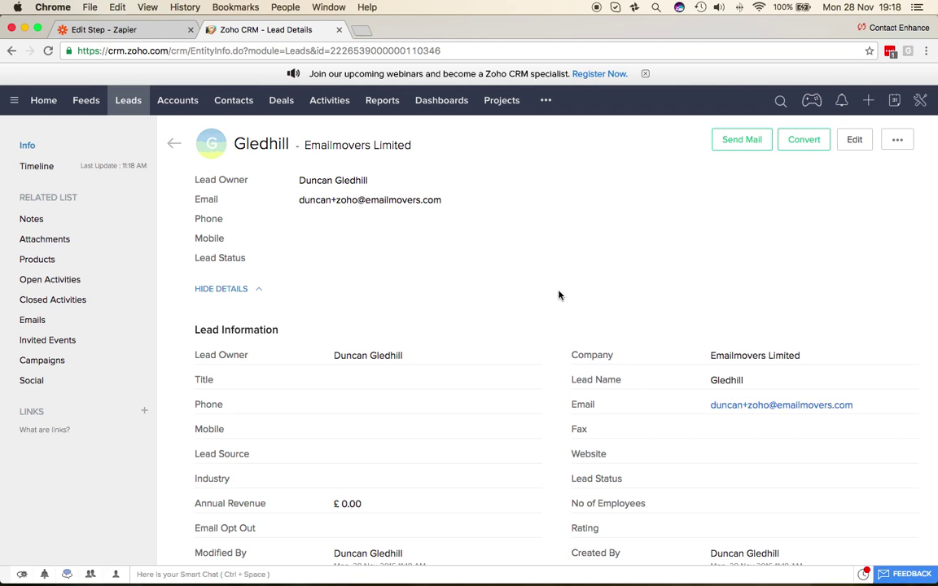
{"action": "scroll", "coordinate": [504, 294], "scroll_direction": "down", "scroll_amount": 2}
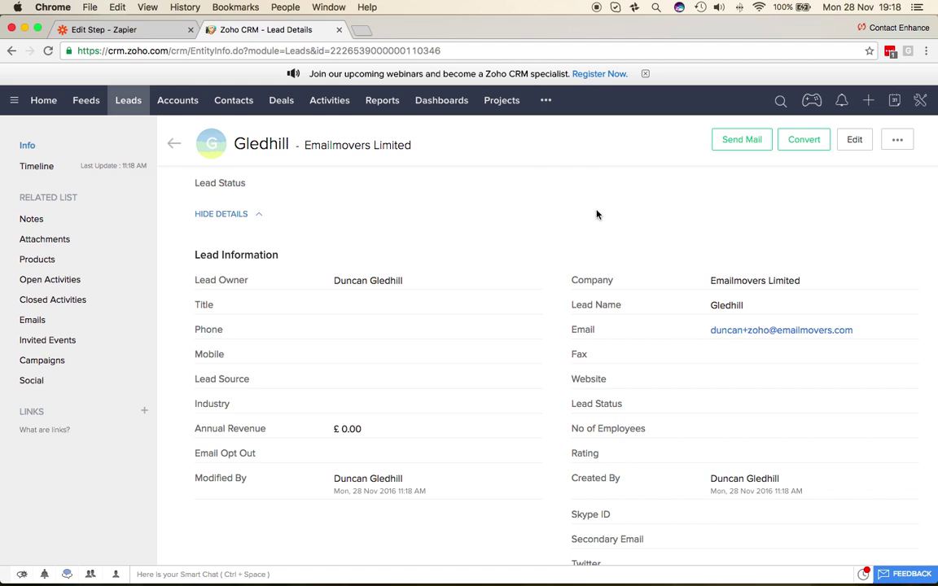
{"action": "scroll", "coordinate": [367, 229], "scroll_direction": "up", "scroll_amount": 2}
{"action": "scroll", "coordinate": [367, 228], "scroll_direction": "up", "scroll_amount": 2}
{"action": "left_click", "coordinate": [128, 100]}
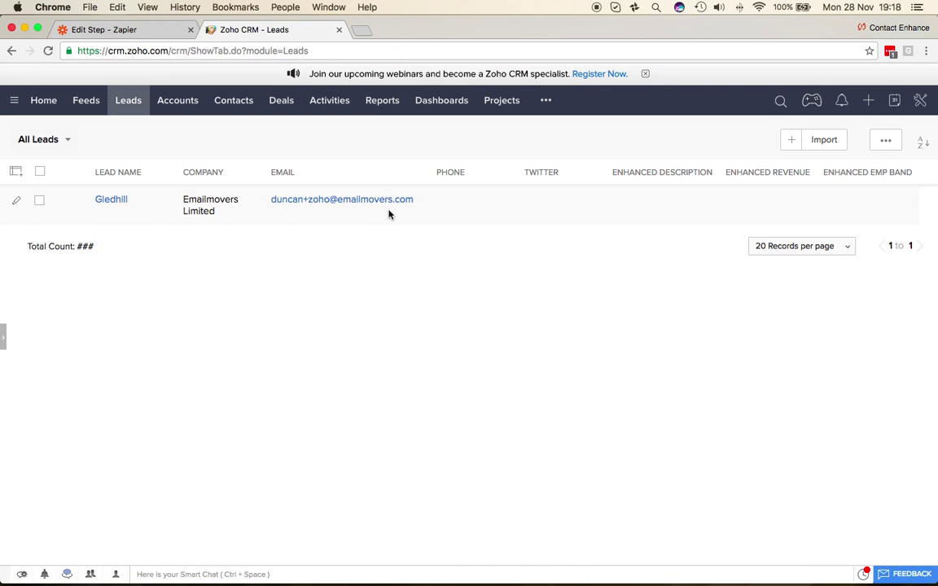
- Test the New Lead trigger by fetching the Emailmovers Limited sample lead
{"action": "left_click", "coordinate": [143, 31]}
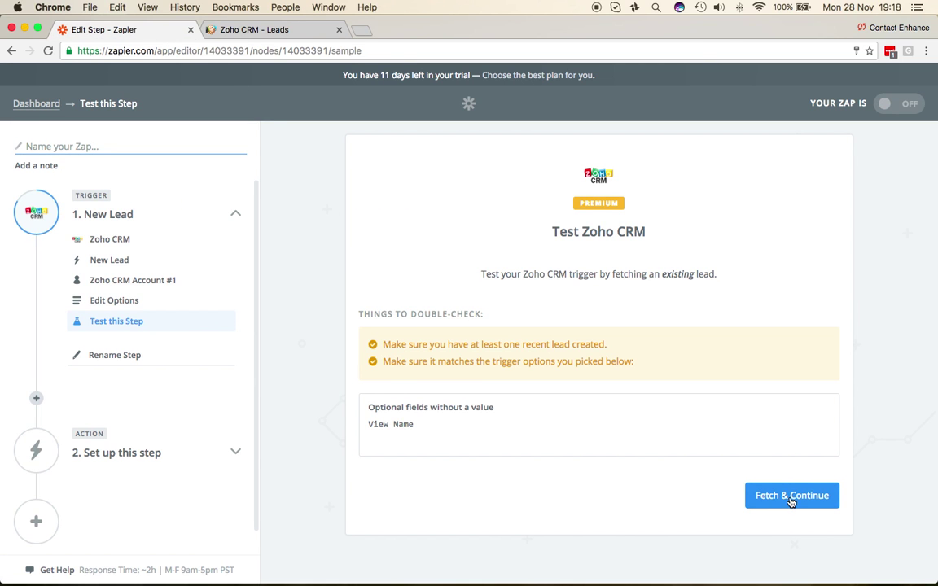
{"action": "left_click", "coordinate": [789, 498]}
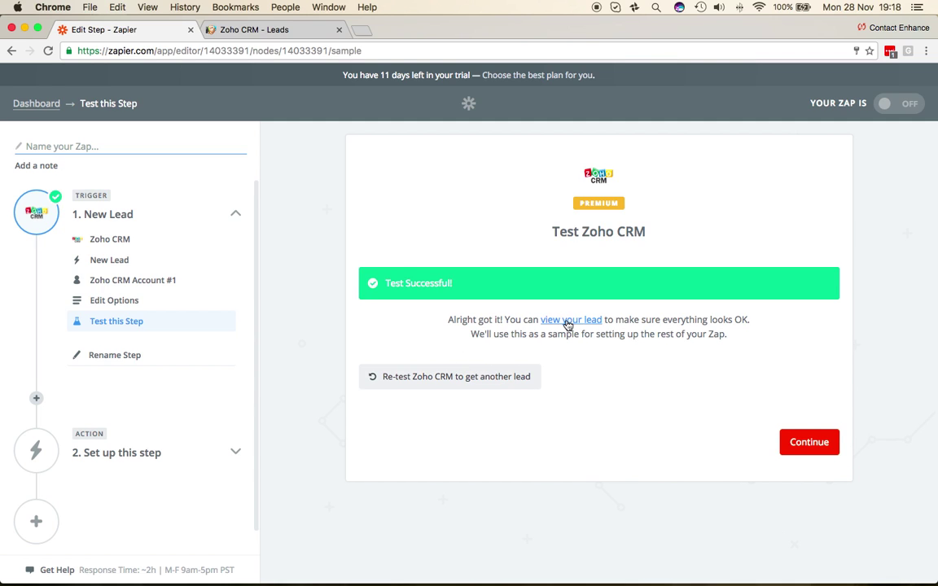
{"action": "left_click", "coordinate": [567, 321]}
{"action": "scroll", "coordinate": [513, 418], "scroll_direction": "down", "scroll_amount": 3}
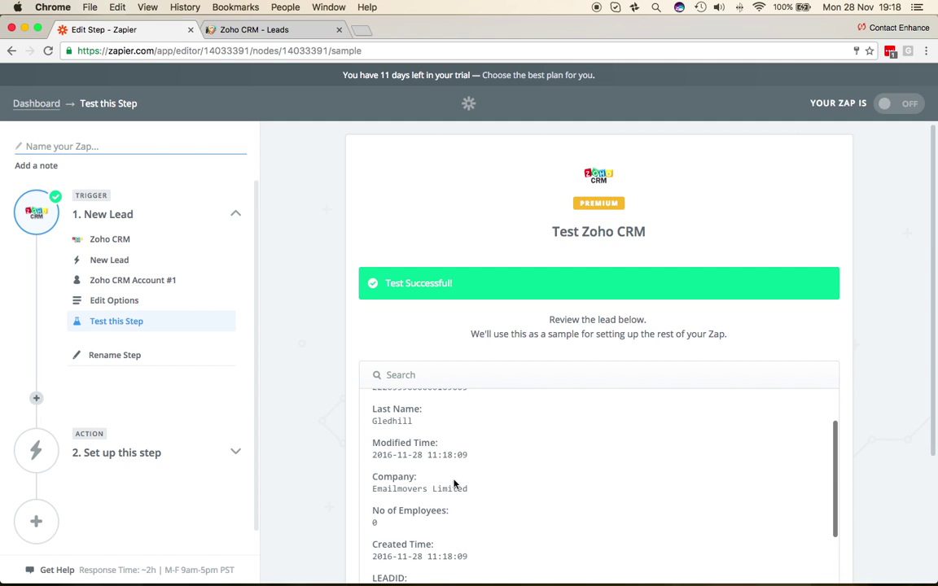
{"action": "scroll", "coordinate": [400, 486], "scroll_direction": "down", "scroll_amount": 1}
{"action": "scroll", "coordinate": [871, 446], "scroll_direction": "down", "scroll_amount": 5}
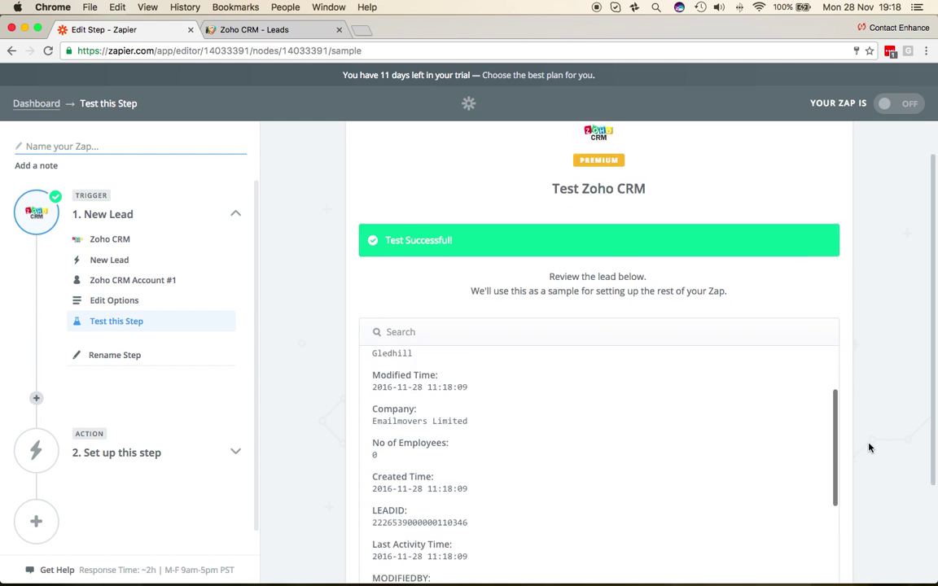
{"action": "left_click", "coordinate": [808, 527]}
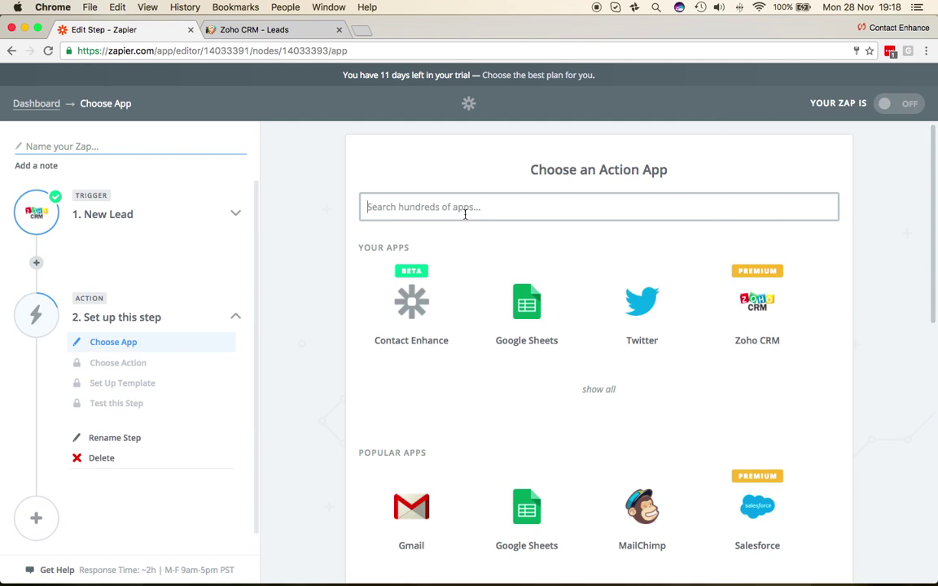
- Add a Contact Enhance Find Company action step
{"action": "type", "text": "contact"}
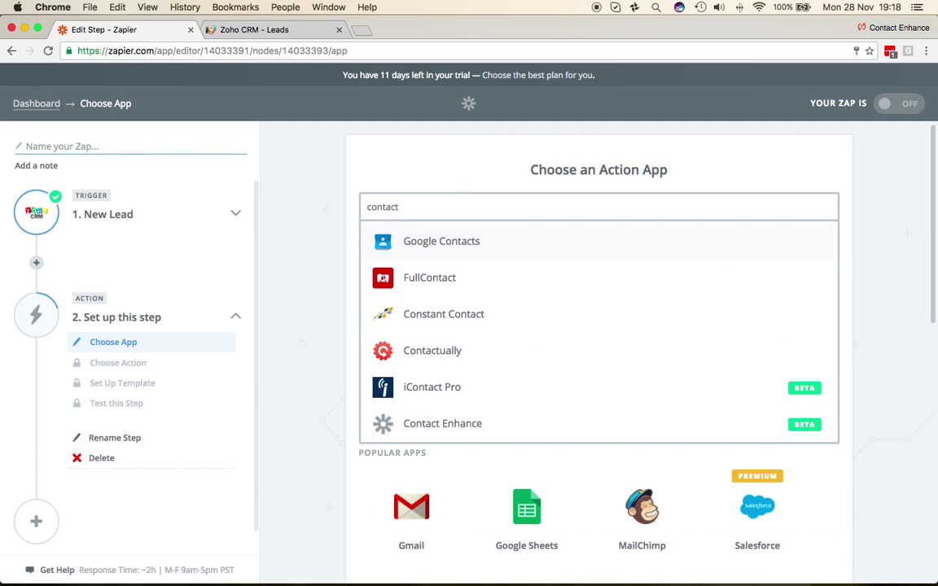
{"action": "left_click", "coordinate": [432, 424]}
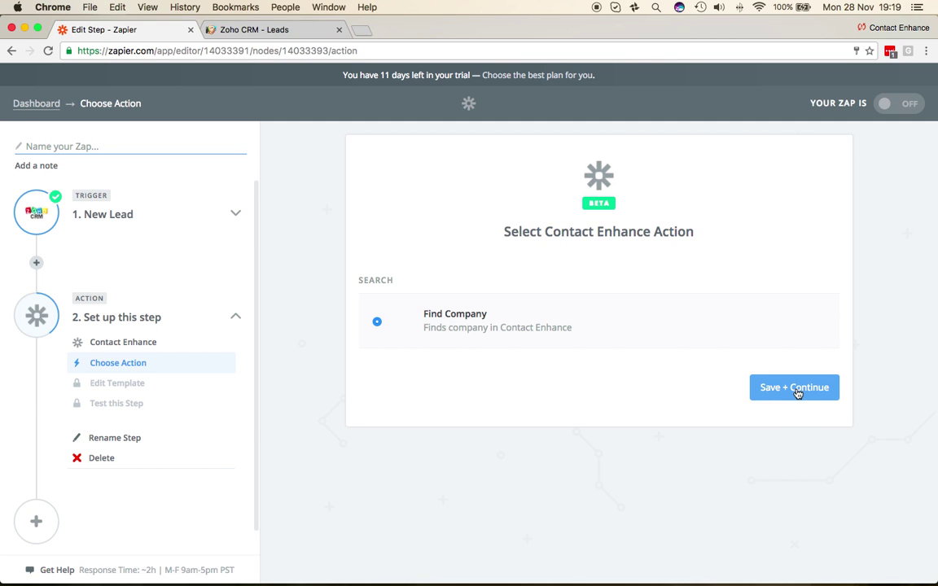
{"action": "left_click", "coordinate": [766, 389]}
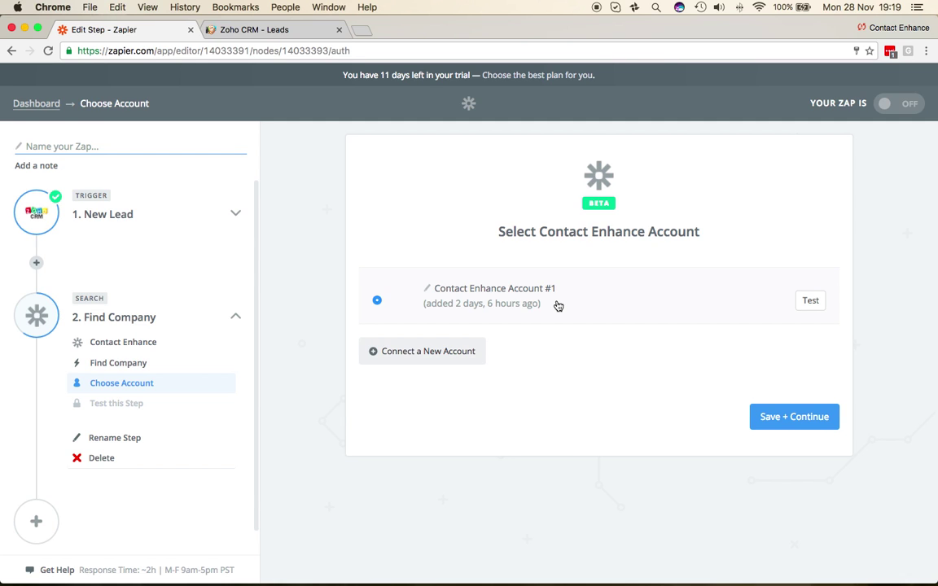
- Start connecting a new Contact Enhance account
{"action": "left_click", "coordinate": [435, 351]}
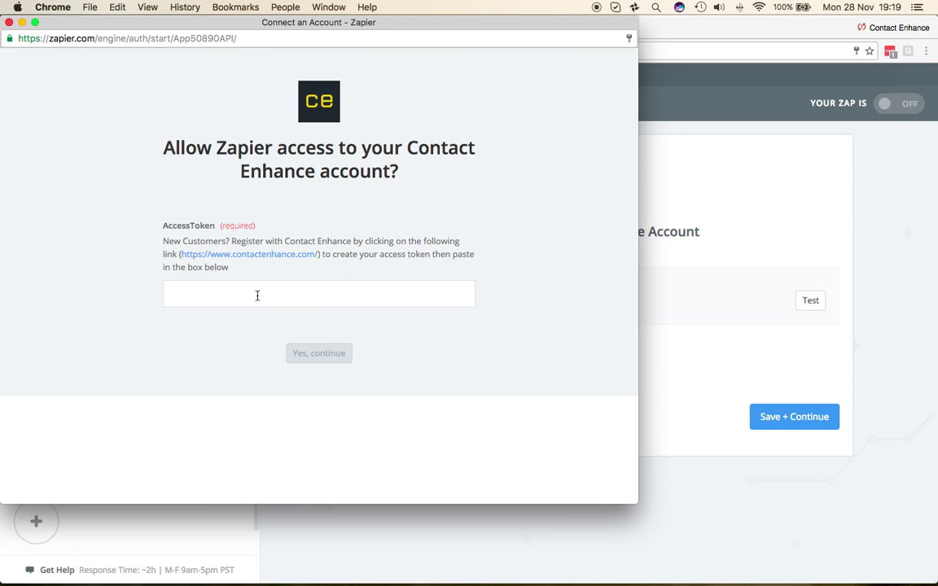
- Sign in to Contact Enhance and copy the account's API token from Settings
{"action": "left_click", "coordinate": [291, 255]}
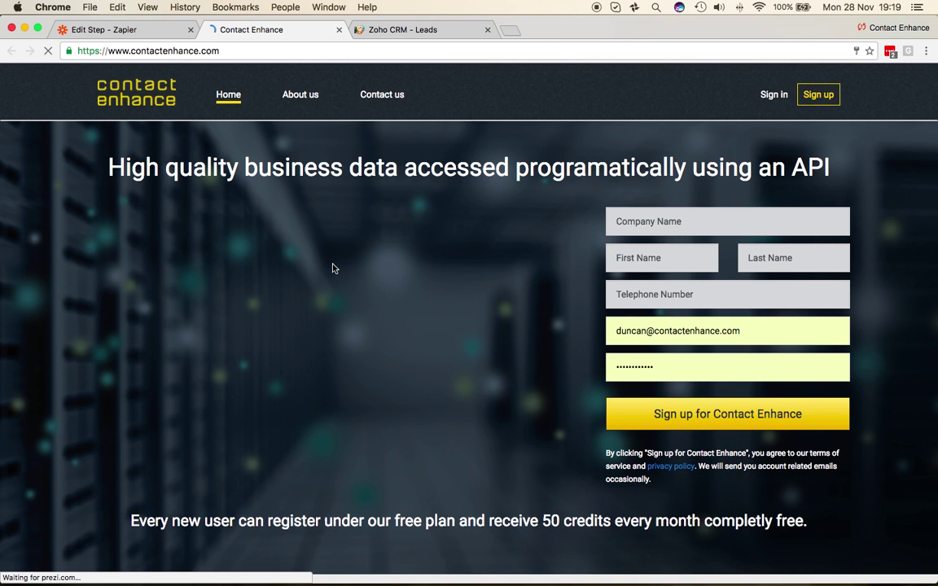
{"action": "left_click", "coordinate": [722, 221]}
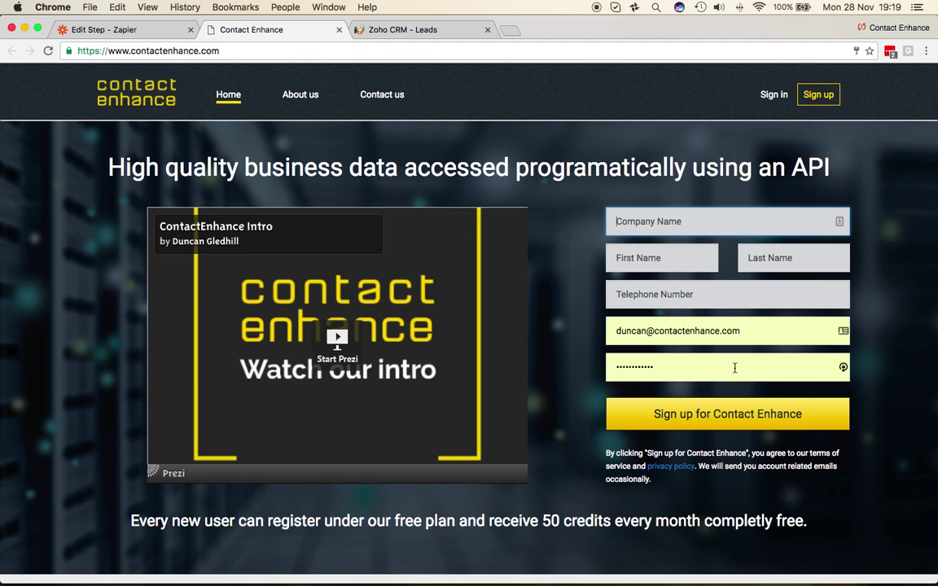
{"action": "left_click", "coordinate": [774, 96]}
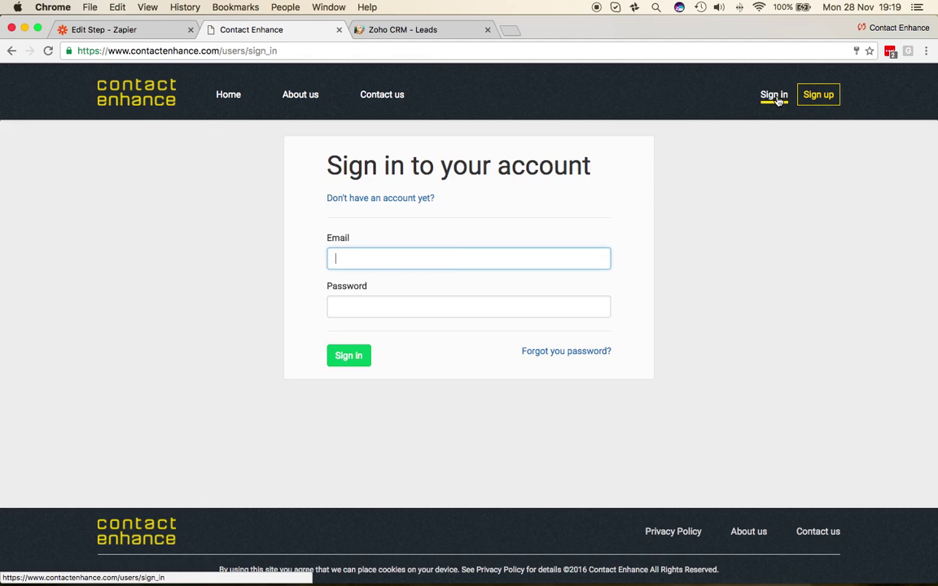
{"action": "left_click", "coordinate": [350, 361]}
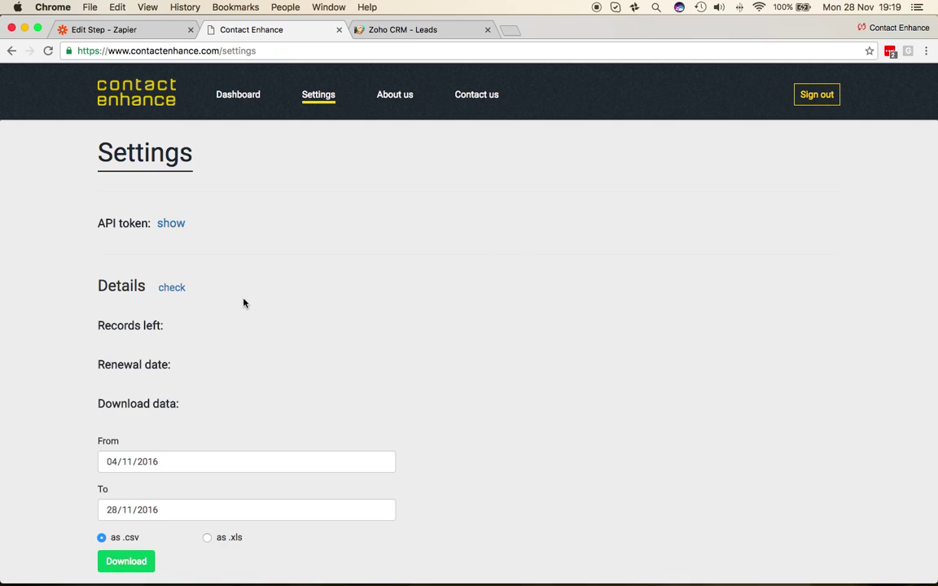
{"action": "left_click", "coordinate": [170, 225]}
{"action": "left_click_drag", "start_coordinate": [749, 228], "coordinate": [186, 226]}
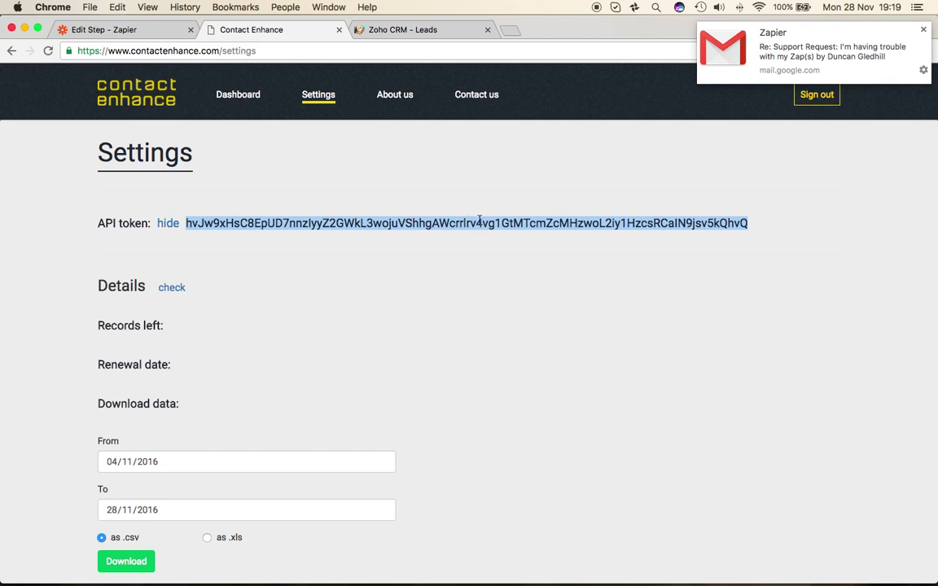
{"action": "left_click", "coordinate": [166, 224]}
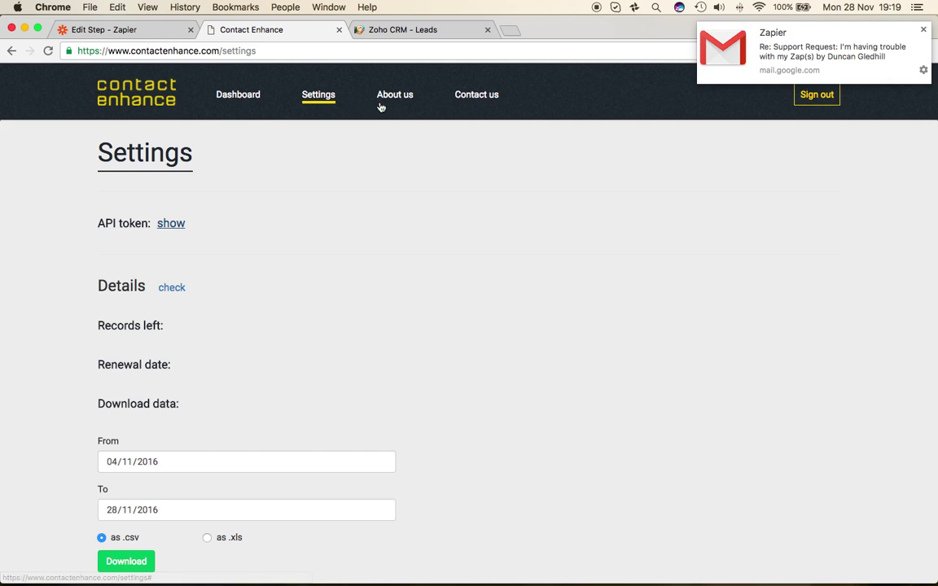
{"action": "left_click", "coordinate": [388, 31]}
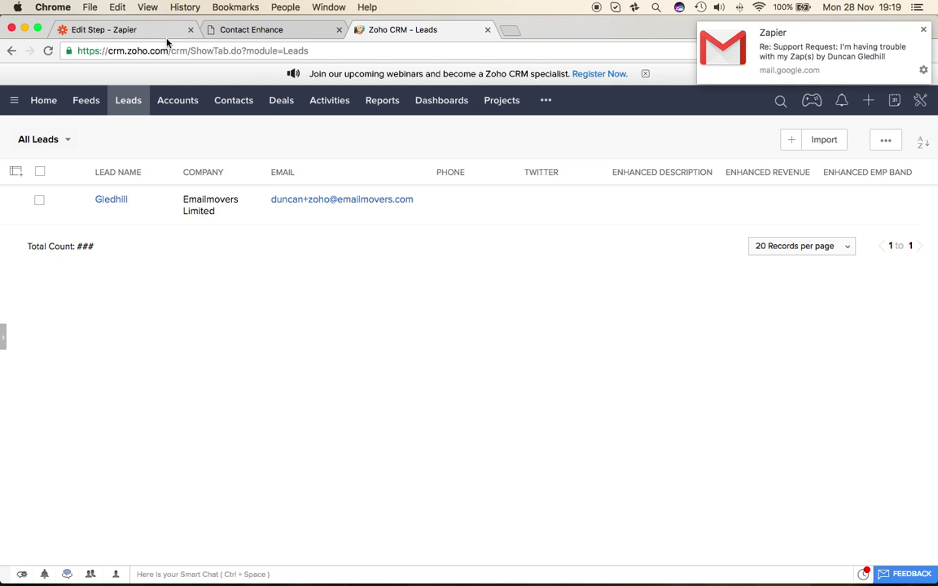
- Paste the API token as the Contact Enhance access token and test Account #1
{"action": "key", "text": "ctrl+Up"}
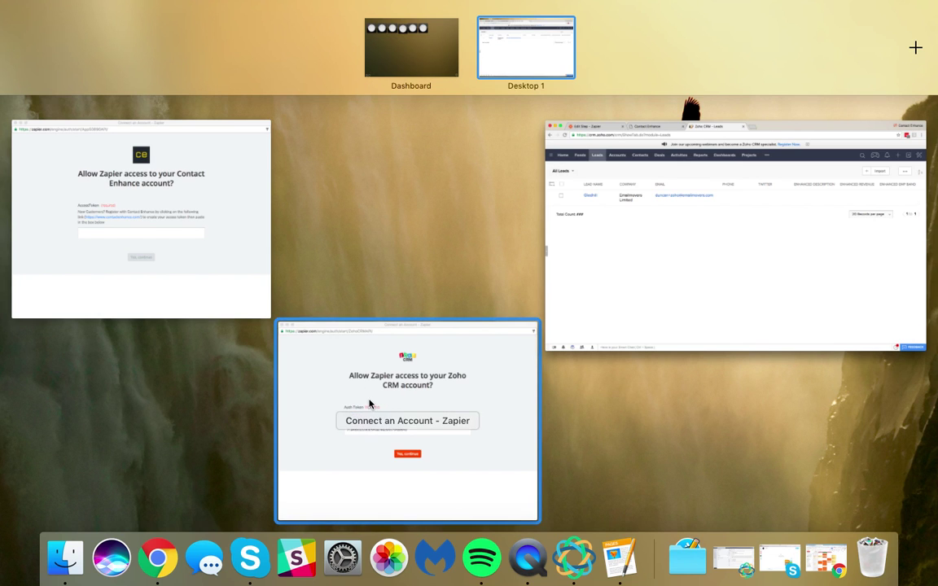
{"action": "left_click", "coordinate": [176, 266]}
{"action": "left_click", "coordinate": [288, 293]}
{"action": "key", "text": "super+v"}
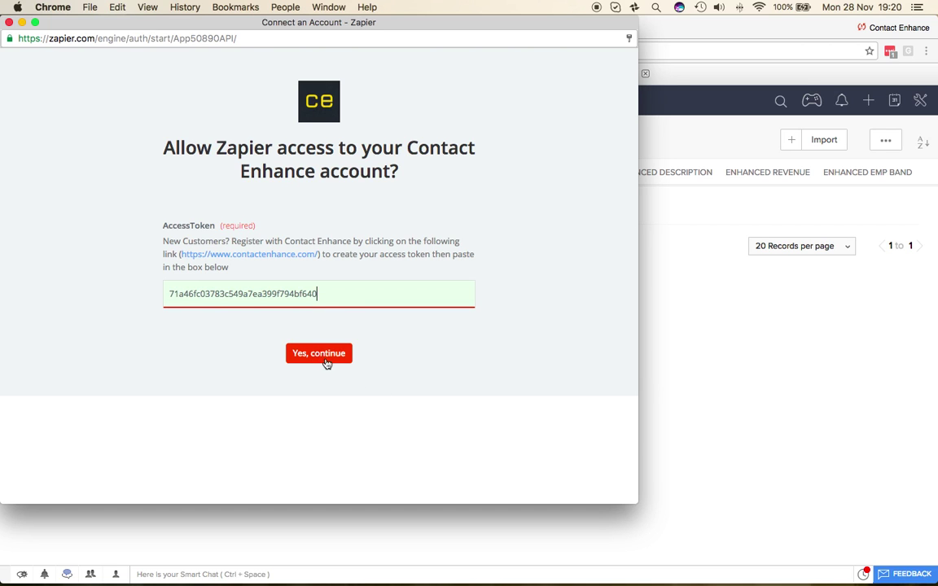
{"action": "left_click", "coordinate": [9, 22]}
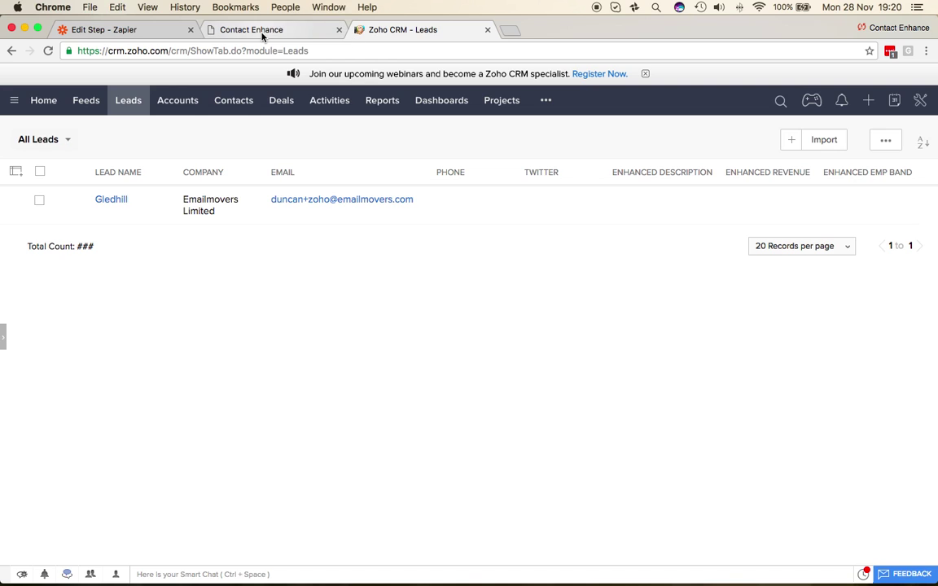
{"action": "left_click", "coordinate": [262, 32]}
{"action": "left_click", "coordinate": [125, 33]}
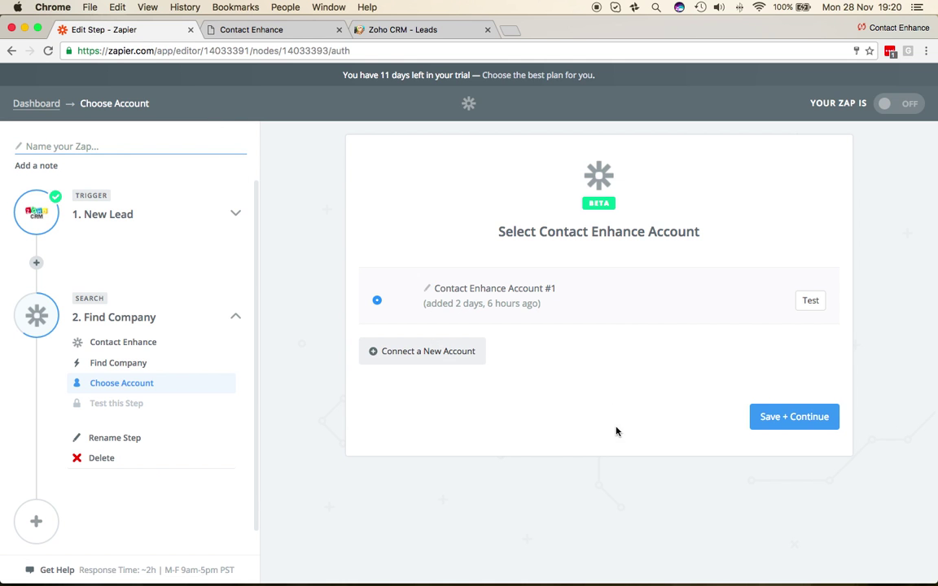
{"action": "left_click", "coordinate": [808, 302]}
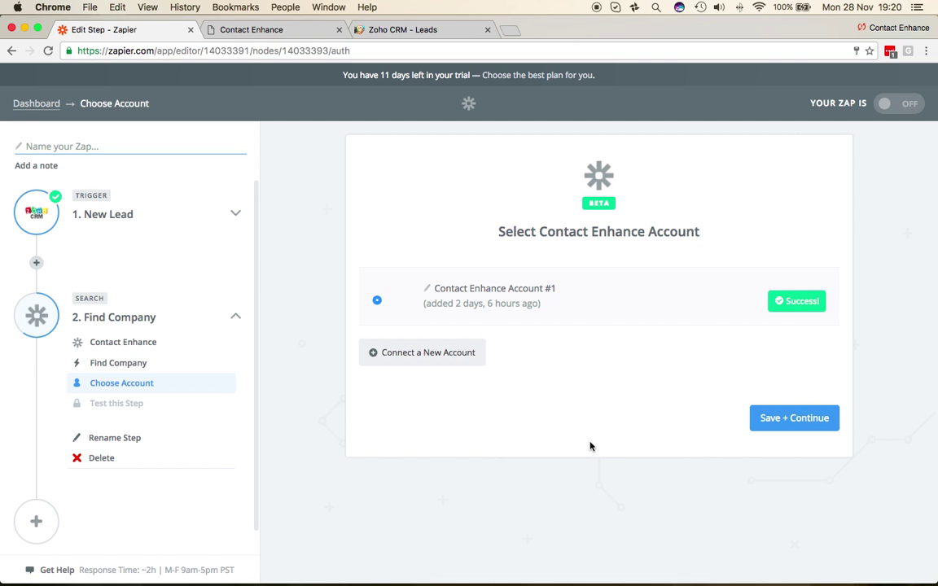
- Set Find Company's Identifier to Email and map its Value to Step 1's Email
{"action": "left_click", "coordinate": [783, 419]}
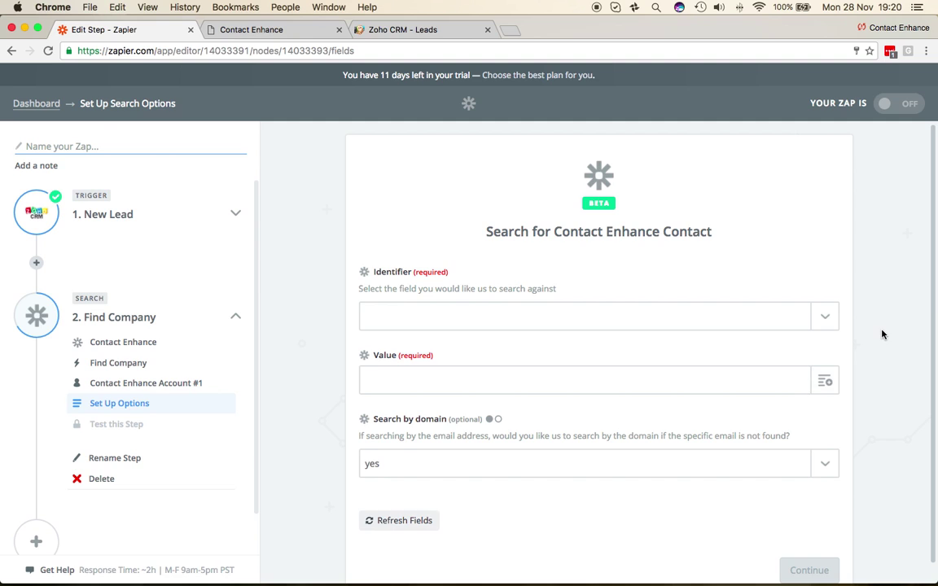
{"action": "scroll", "coordinate": [886, 321], "scroll_direction": "down", "scroll_amount": 1}
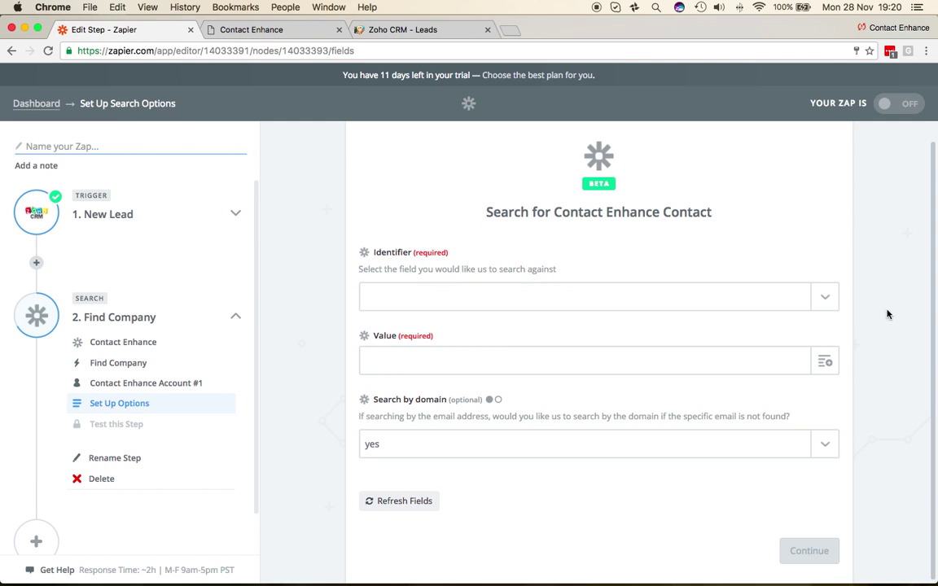
{"action": "left_click", "coordinate": [822, 298]}
{"action": "left_click", "coordinate": [439, 351]}
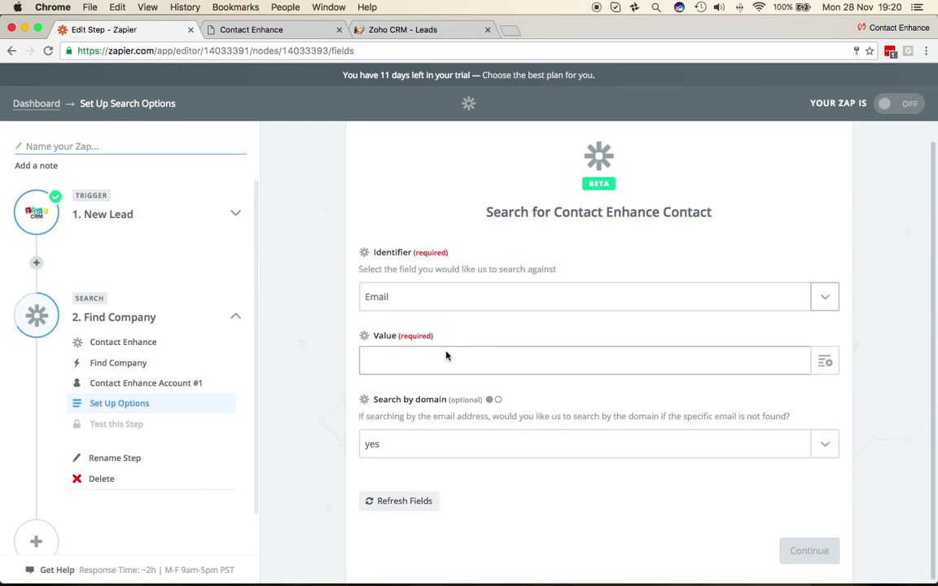
{"action": "left_click", "coordinate": [827, 363]}
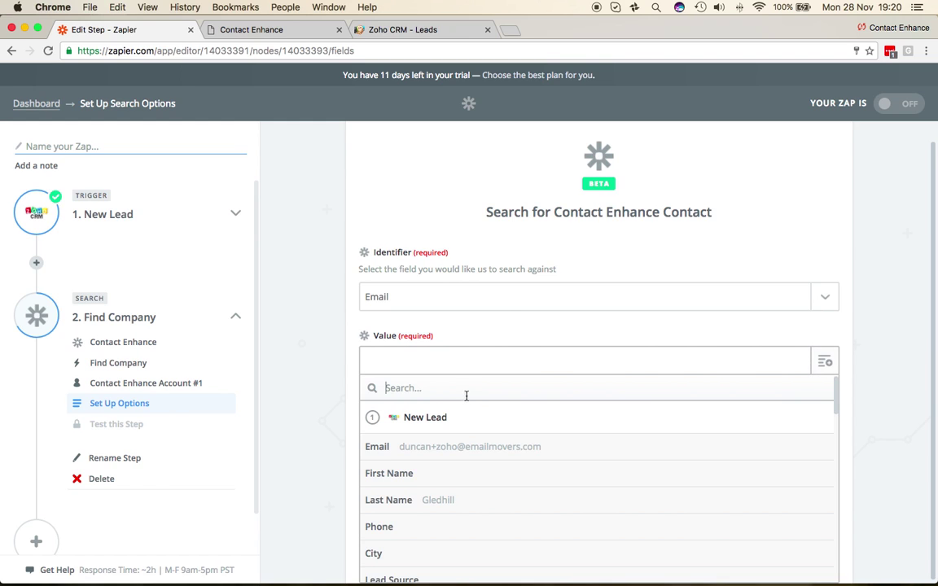
{"action": "left_click", "coordinate": [505, 450]}
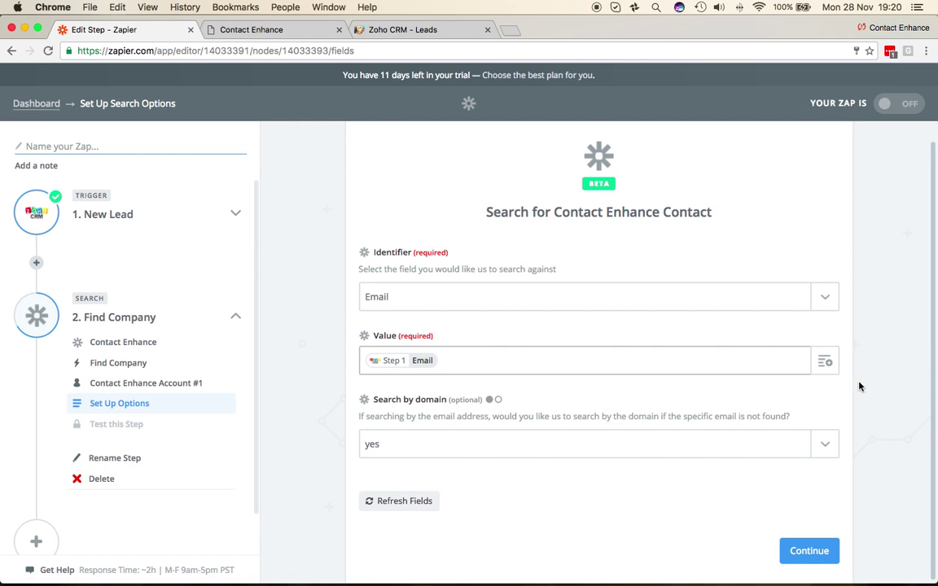
{"action": "scroll", "coordinate": [795, 377], "scroll_direction": "down", "scroll_amount": 1}
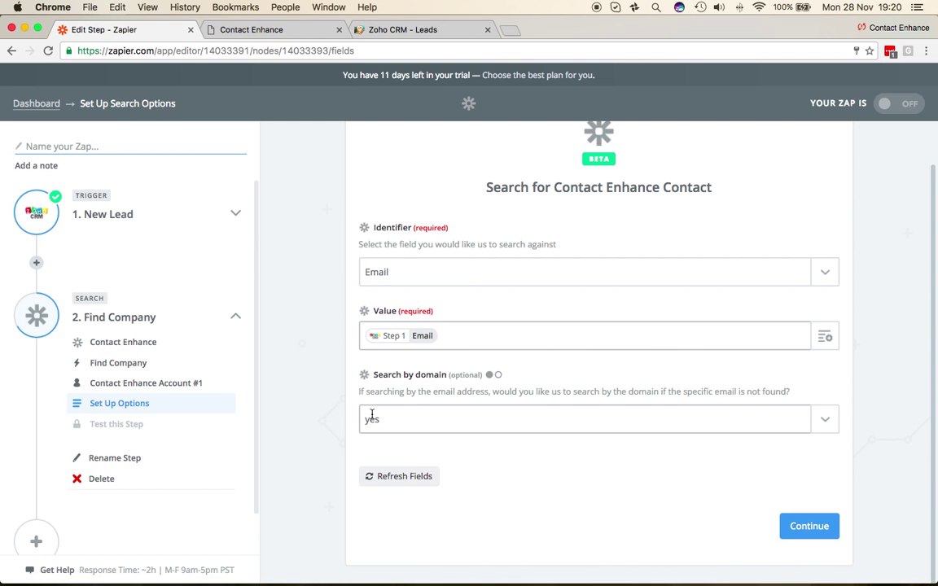
- Test the Find Company search and review EMAILMOVERS LIMITED's postcode, telephone and turnover band
{"action": "left_click", "coordinate": [818, 528]}
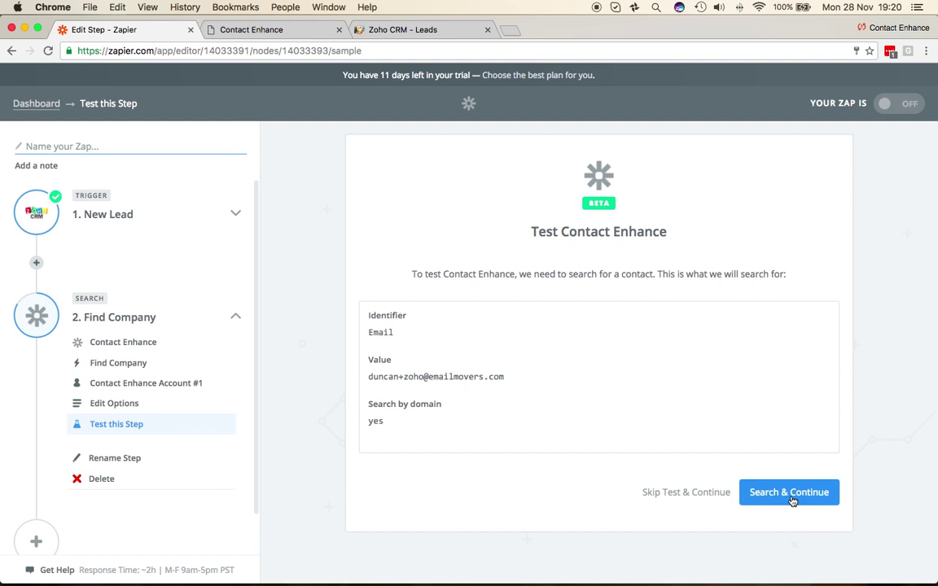
{"action": "left_click", "coordinate": [788, 495]}
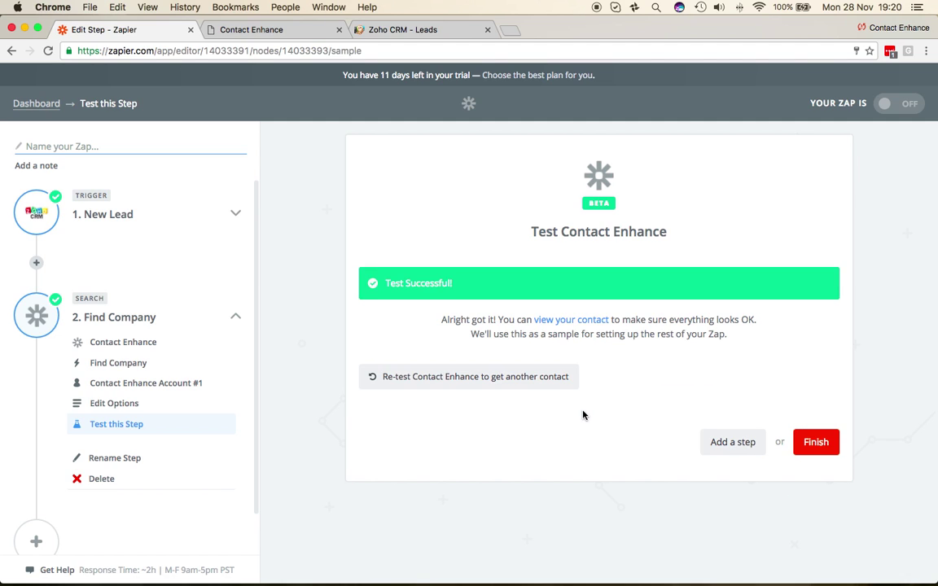
{"action": "left_click", "coordinate": [591, 319]}
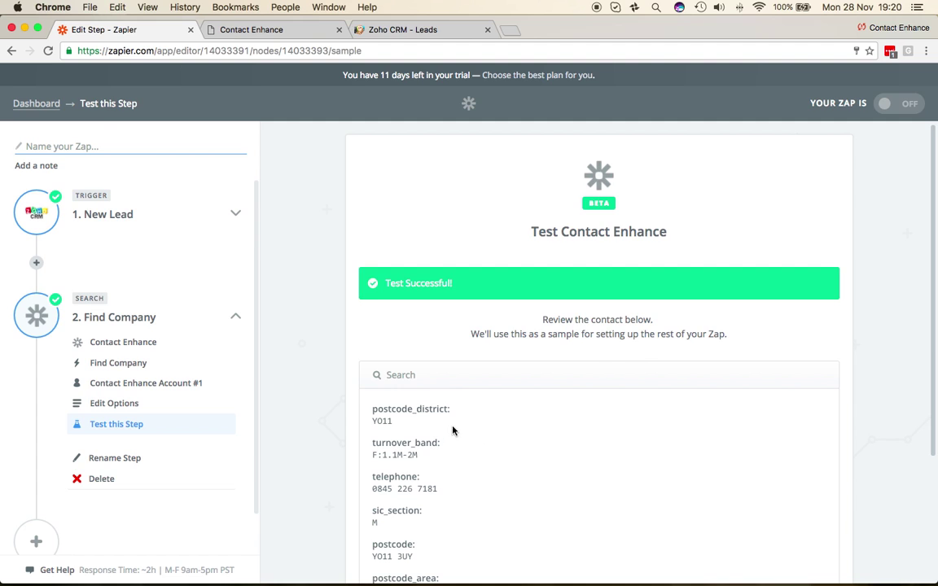
{"action": "scroll", "coordinate": [454, 430], "scroll_direction": "down", "scroll_amount": 3}
{"action": "scroll", "coordinate": [864, 450], "scroll_direction": "down", "scroll_amount": 5}
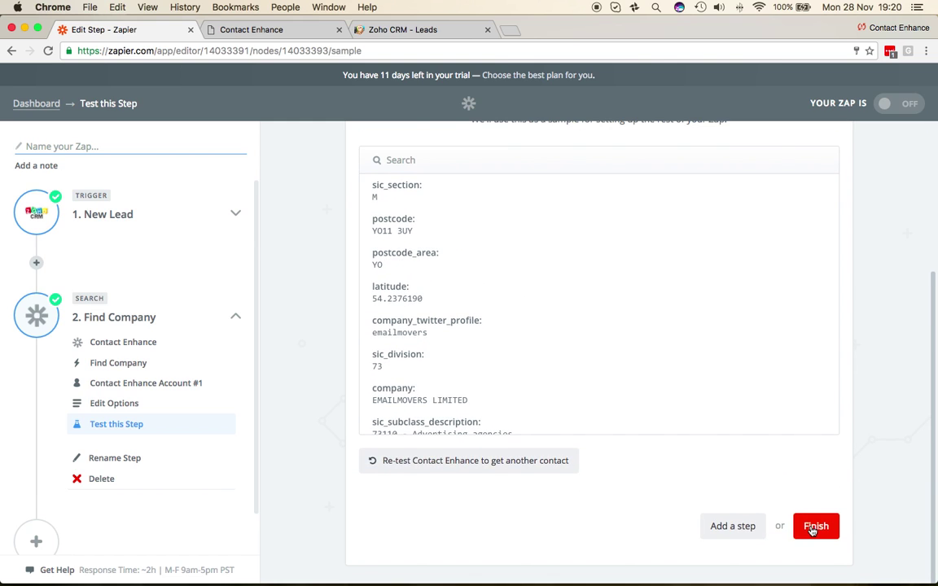
- Add a new action step to the zap using the Zoho CRM app
{"action": "left_click", "coordinate": [733, 526]}
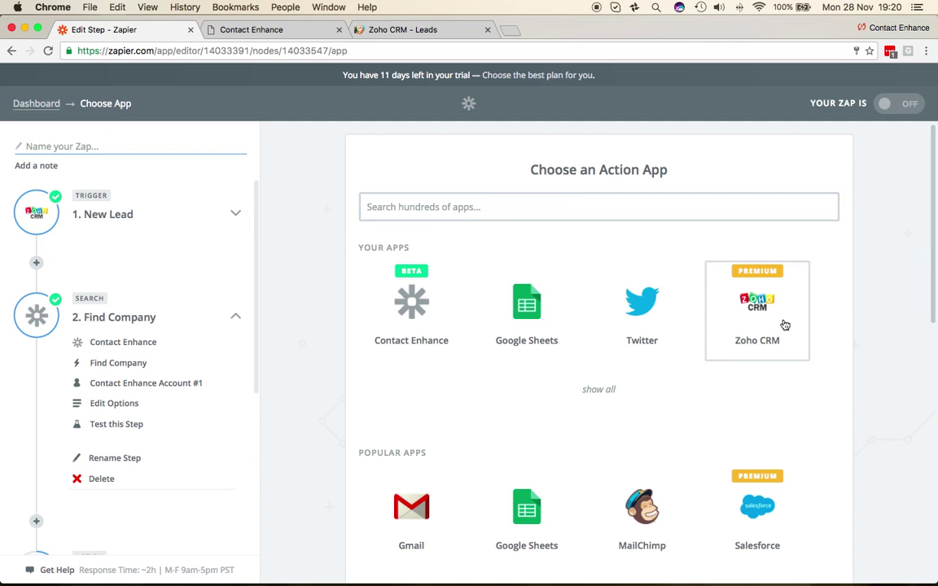
{"action": "left_click", "coordinate": [773, 326]}
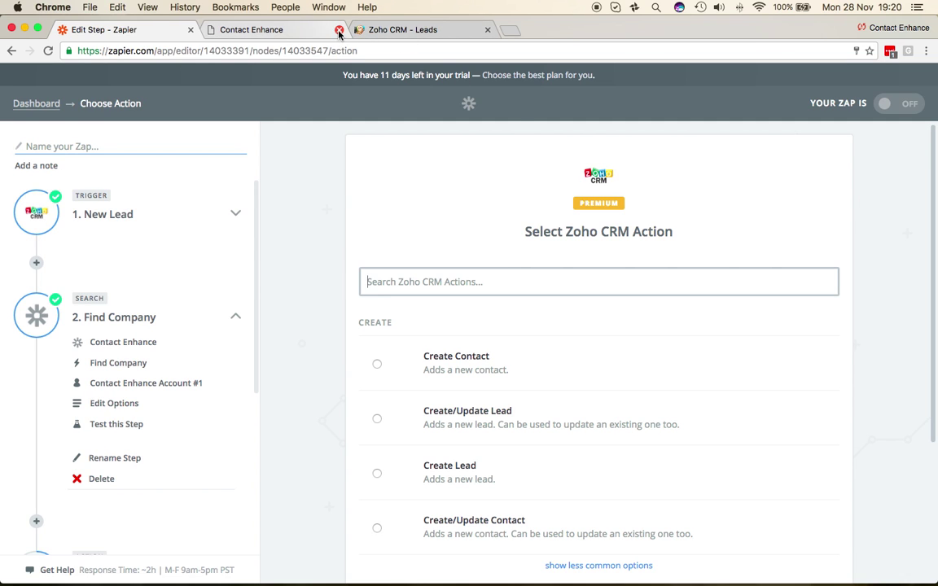
{"action": "left_click", "coordinate": [339, 29]}
{"action": "left_click", "coordinate": [300, 32]}
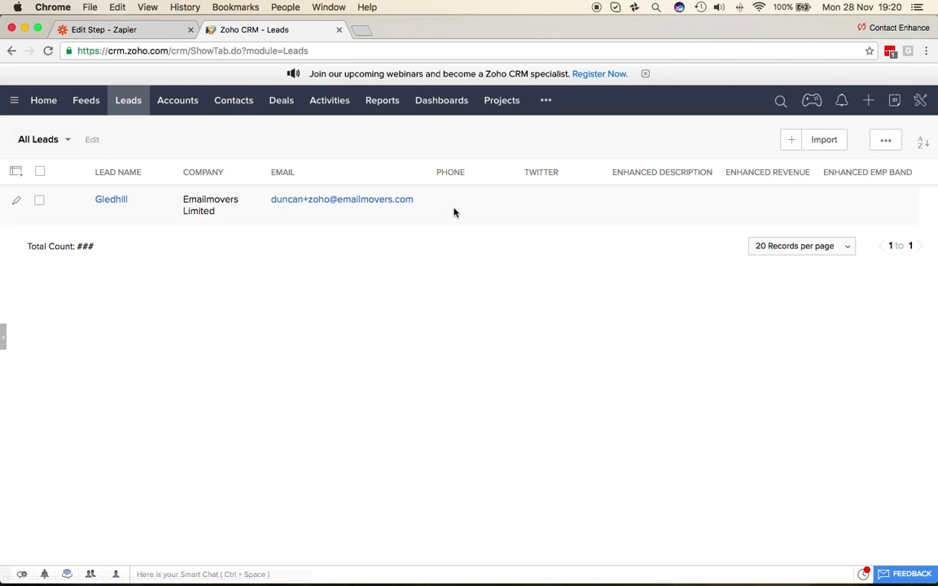
{"action": "left_click", "coordinate": [142, 33]}
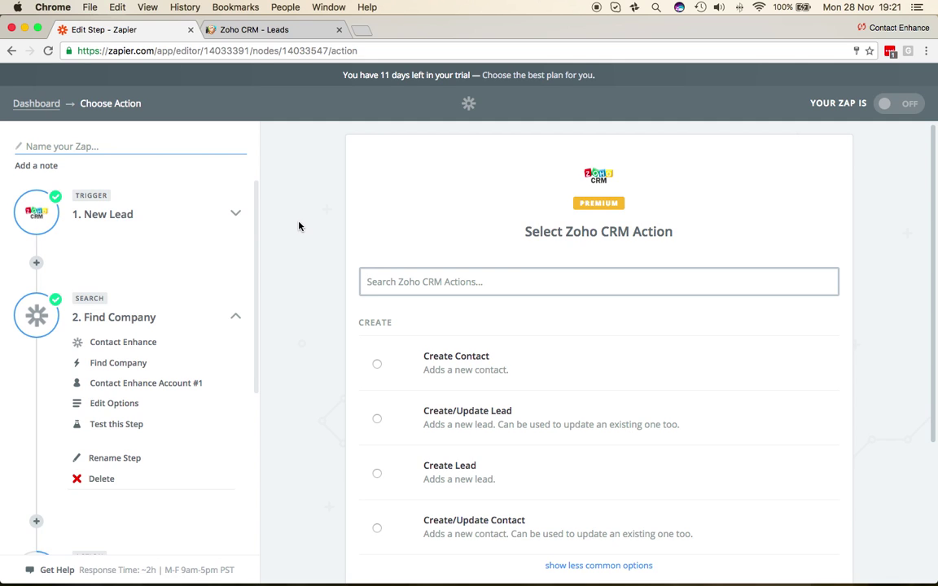
- Choose the Create/Update Lead action and test the Zoho CRM Account #1 connection
{"action": "scroll", "coordinate": [312, 291], "scroll_direction": "down", "scroll_amount": 2}
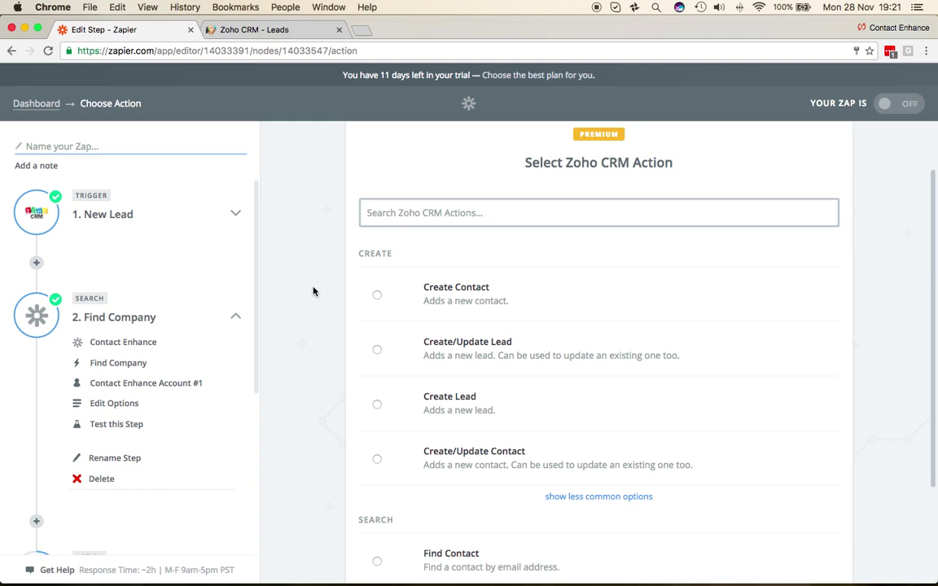
{"action": "left_click", "coordinate": [376, 350]}
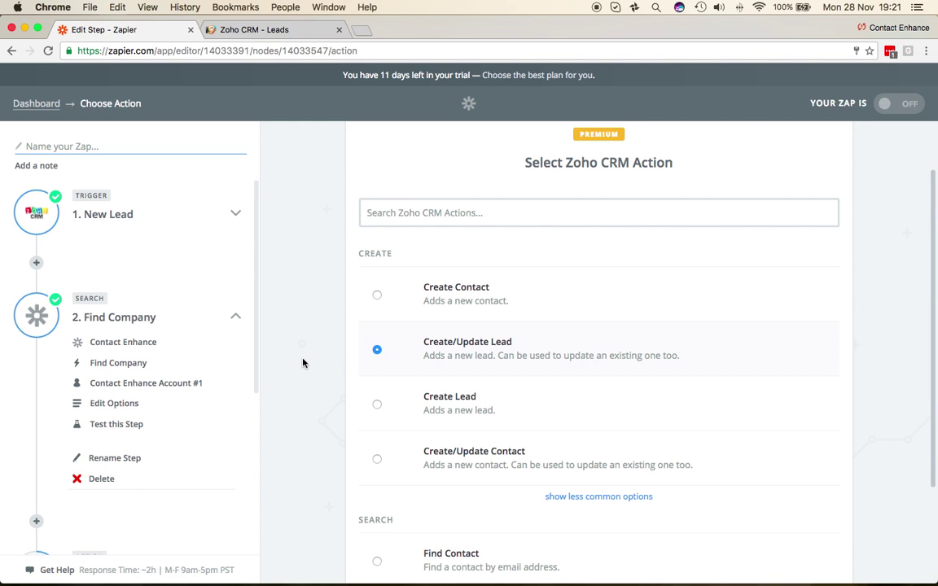
{"action": "scroll", "coordinate": [302, 363], "scroll_direction": "down", "scroll_amount": 4}
{"action": "left_click", "coordinate": [802, 530]}
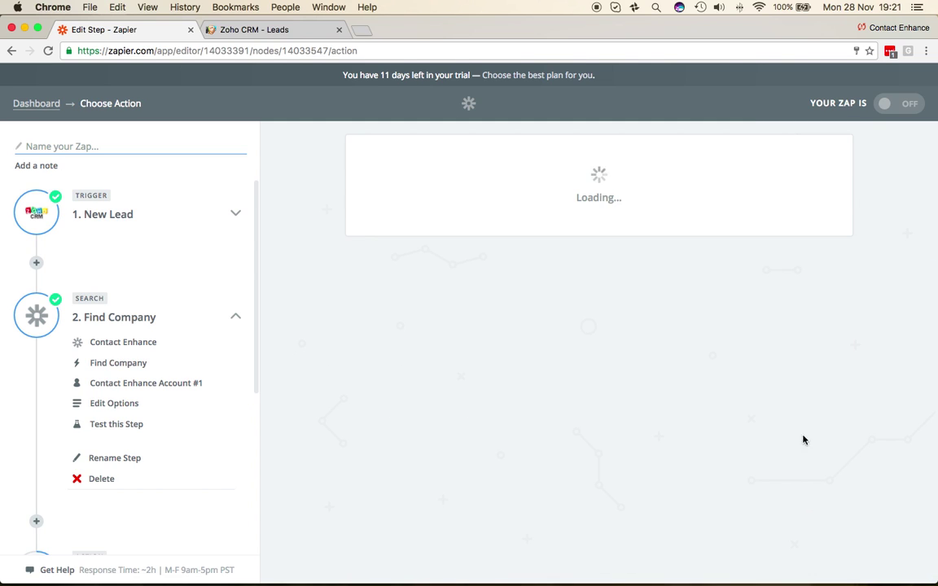
{"action": "left_click", "coordinate": [810, 302]}
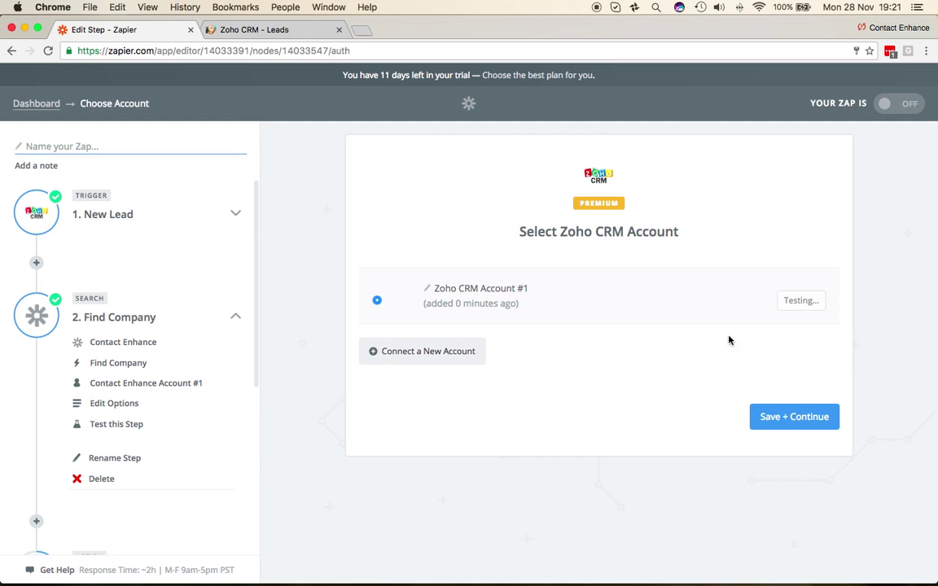
- Set Duplicate Behavior to Update and Trigger Workflow to No in the lead template
{"action": "left_click", "coordinate": [795, 424]}
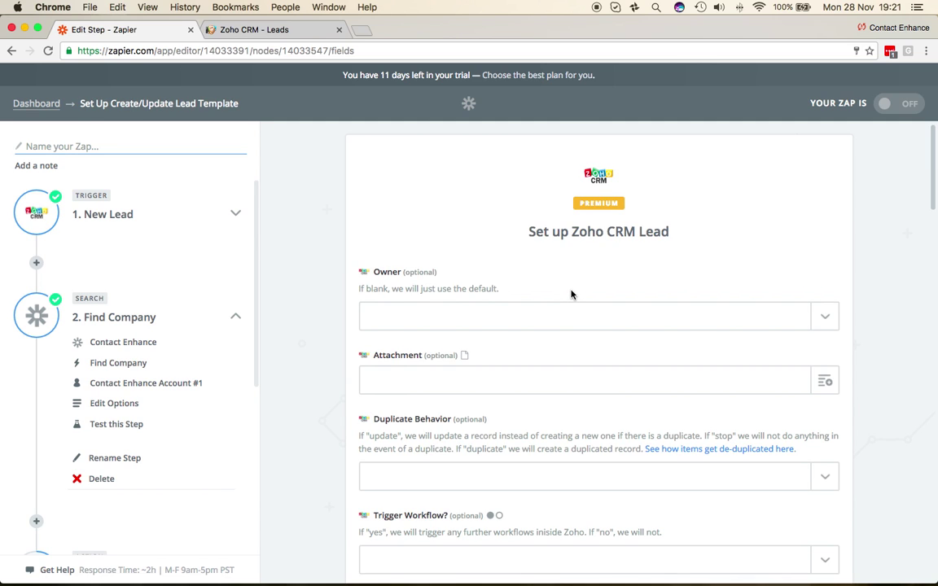
{"action": "scroll", "coordinate": [335, 312], "scroll_direction": "down", "scroll_amount": 2}
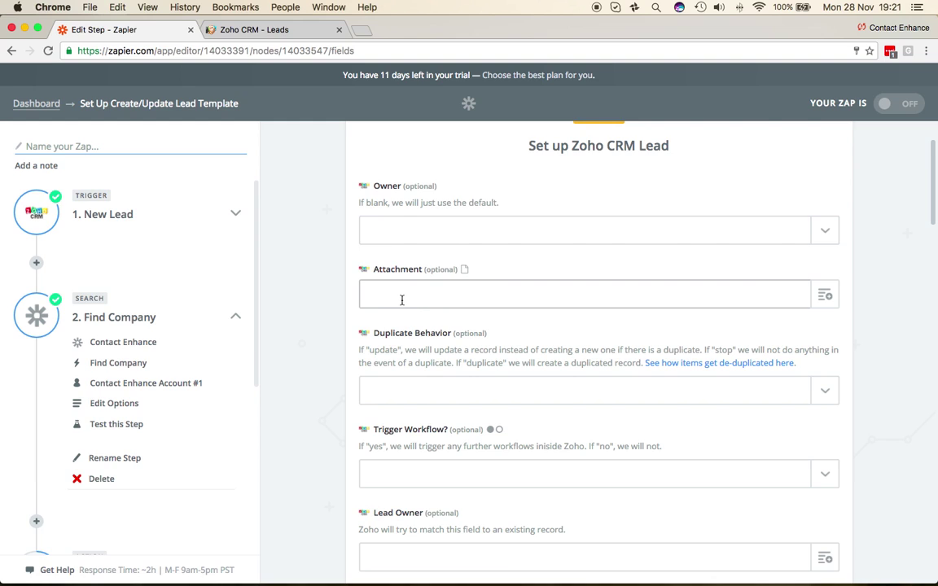
{"action": "scroll", "coordinate": [307, 328], "scroll_direction": "down", "scroll_amount": 1}
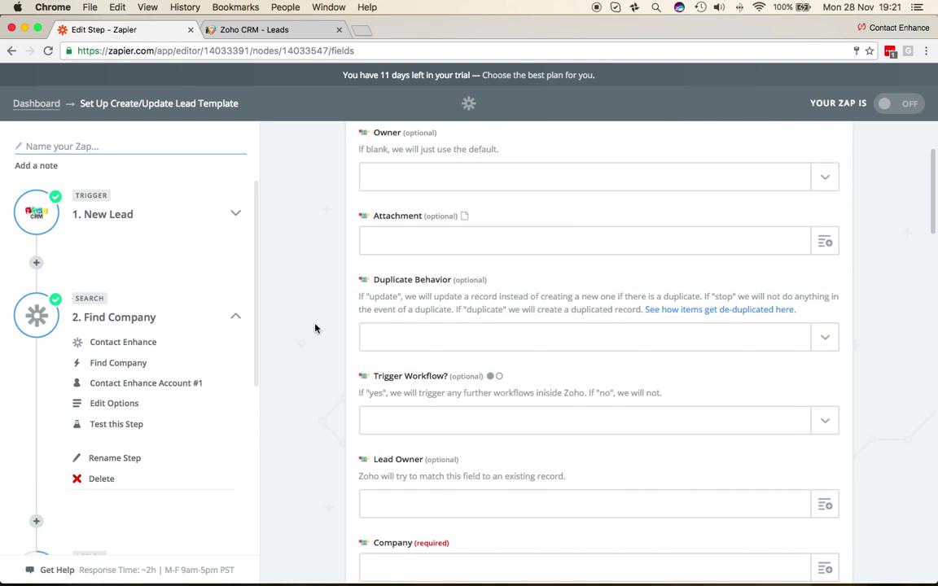
{"action": "left_click", "coordinate": [827, 337]}
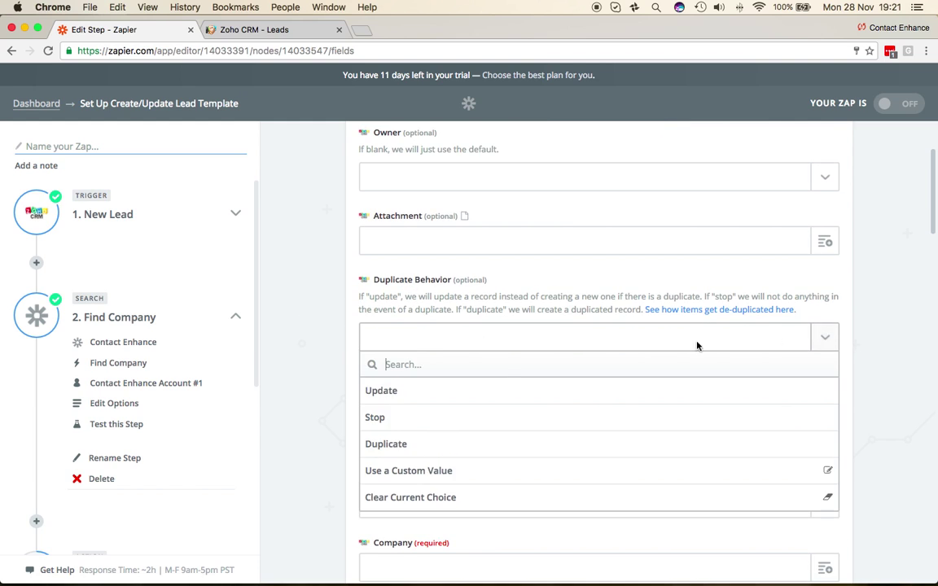
{"action": "left_click", "coordinate": [402, 394]}
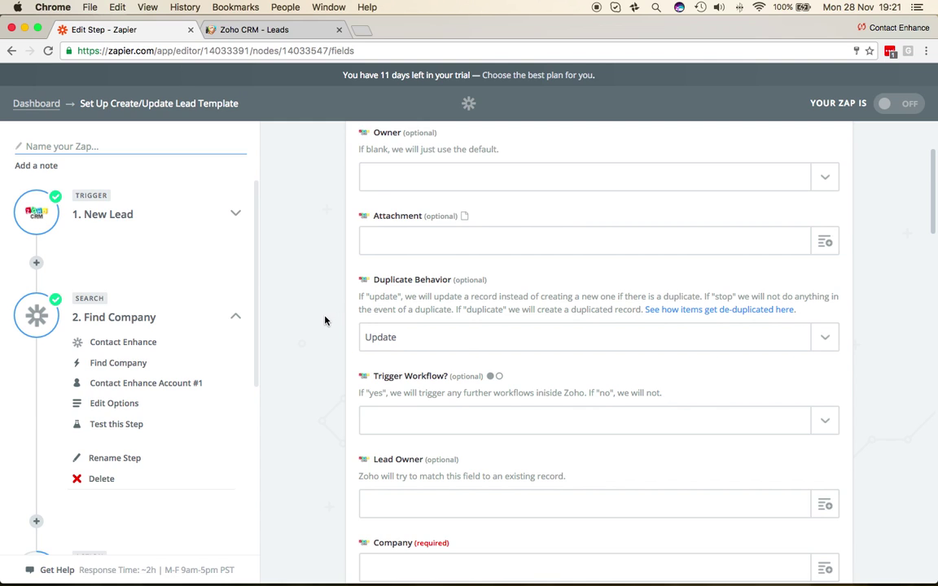
{"action": "scroll", "coordinate": [324, 320], "scroll_direction": "down", "scroll_amount": 3}
{"action": "left_click", "coordinate": [754, 310]}
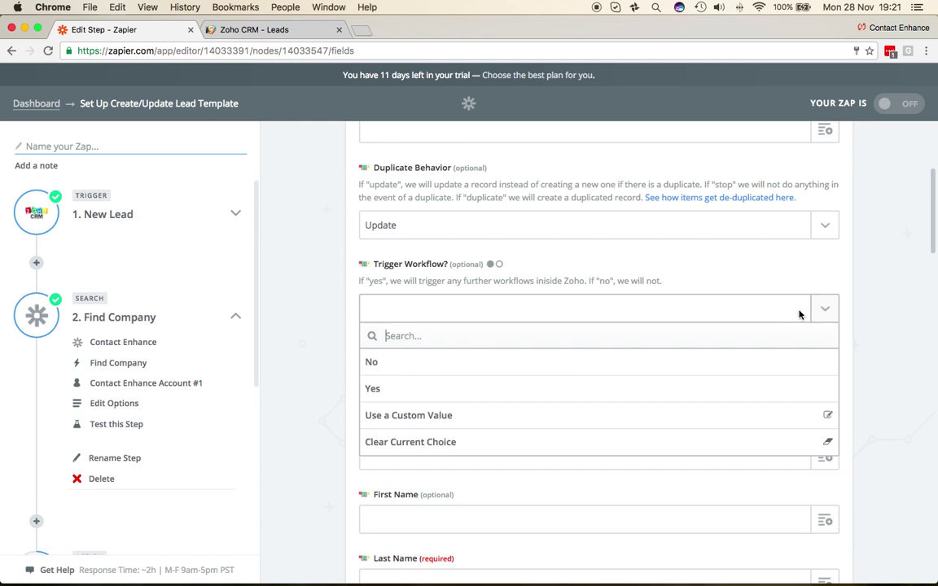
{"action": "left_click", "coordinate": [415, 363]}
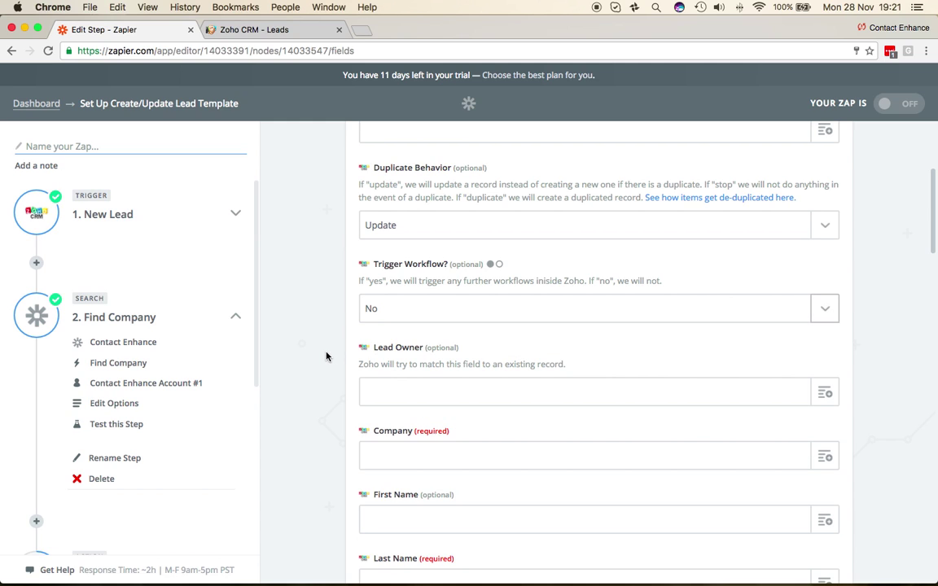
- Browse the New Lead step's fields available for the Lead Owner field
{"action": "scroll", "coordinate": [325, 355], "scroll_direction": "down", "scroll_amount": 3}
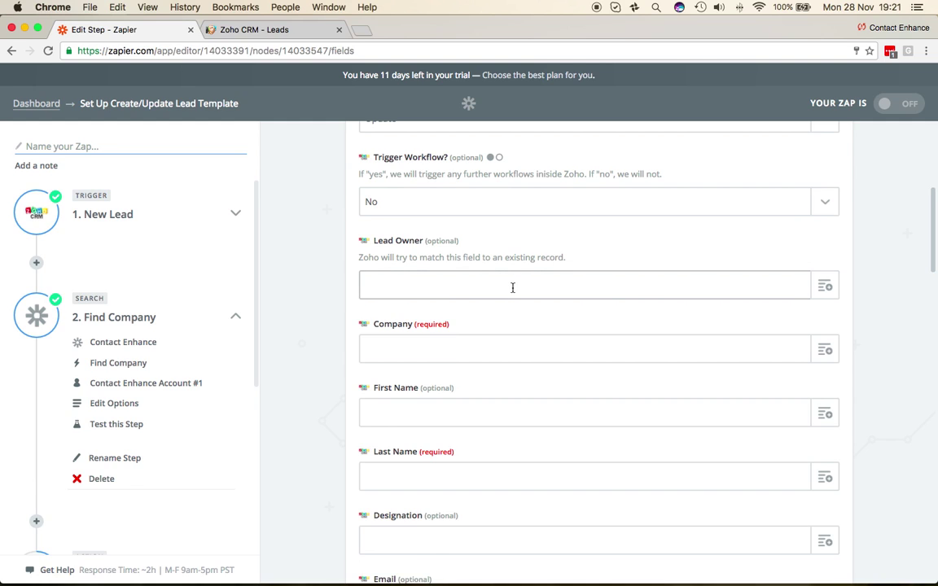
{"action": "left_click", "coordinate": [824, 286]}
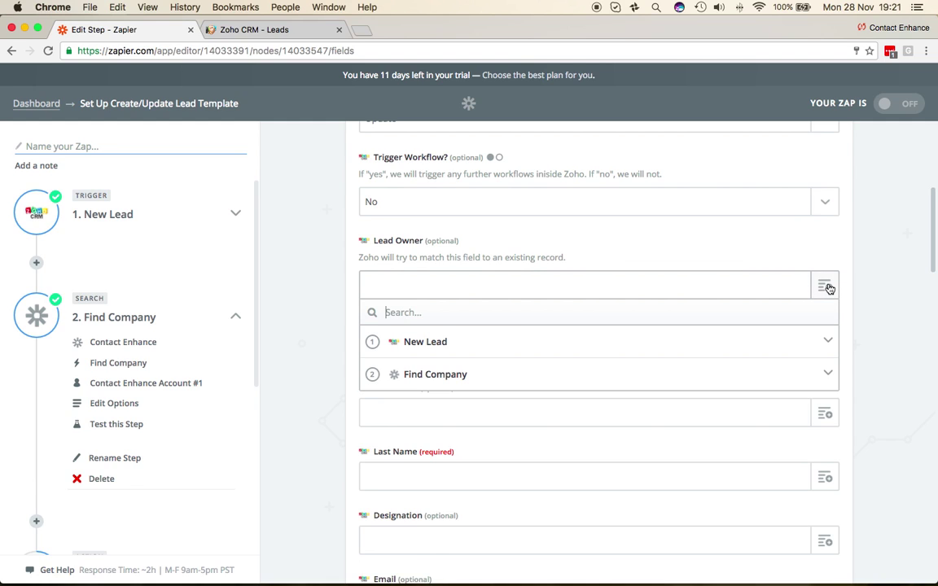
{"action": "left_click", "coordinate": [481, 345]}
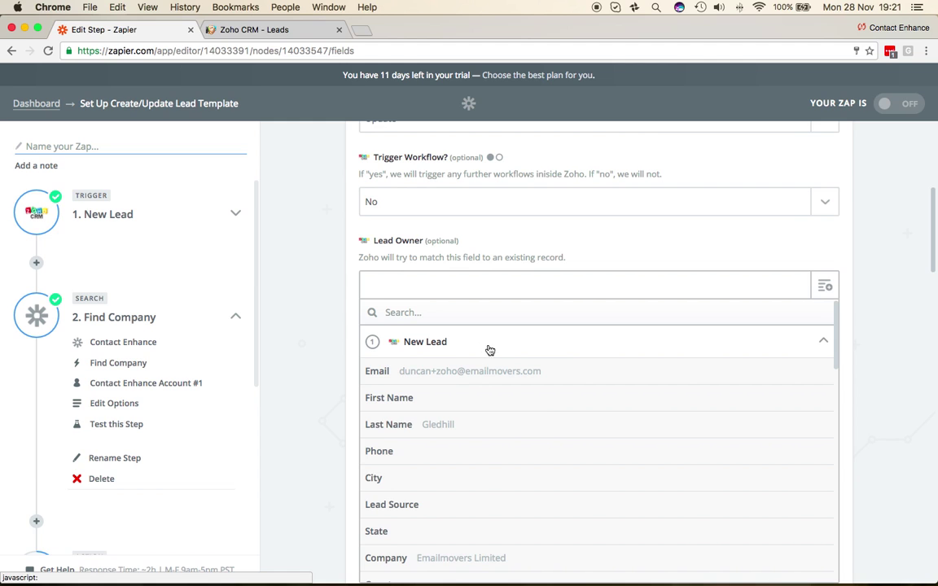
{"action": "scroll", "coordinate": [552, 403], "scroll_direction": "down", "scroll_amount": 5}
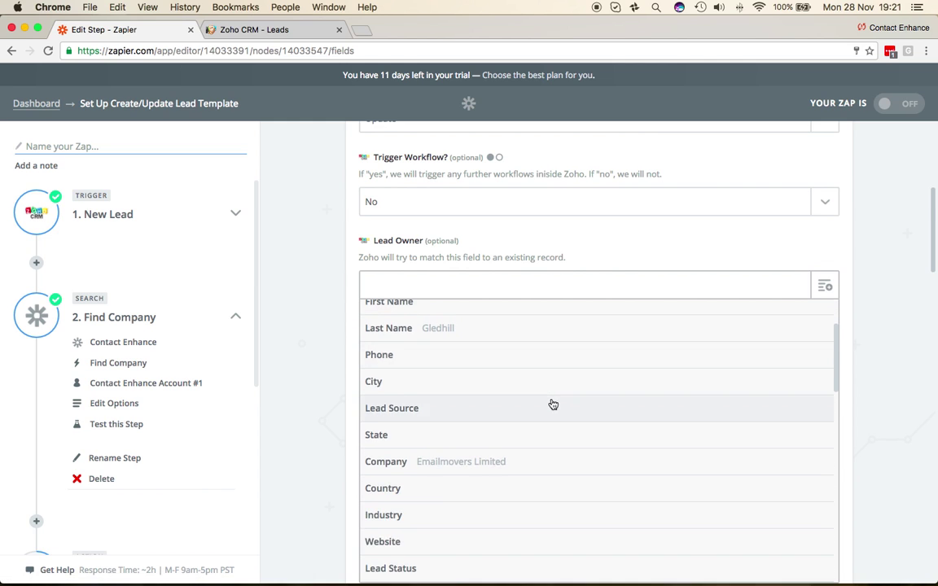
{"action": "scroll", "coordinate": [553, 402], "scroll_direction": "down", "scroll_amount": 3}
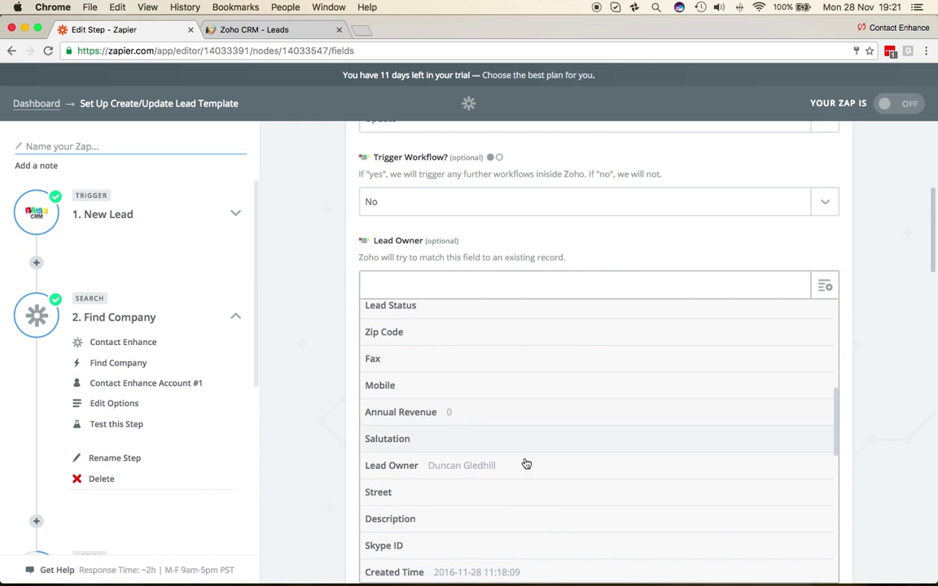
- Map Lead Owner and Company to the New Lead's owner and company values
{"action": "left_click", "coordinate": [516, 466]}
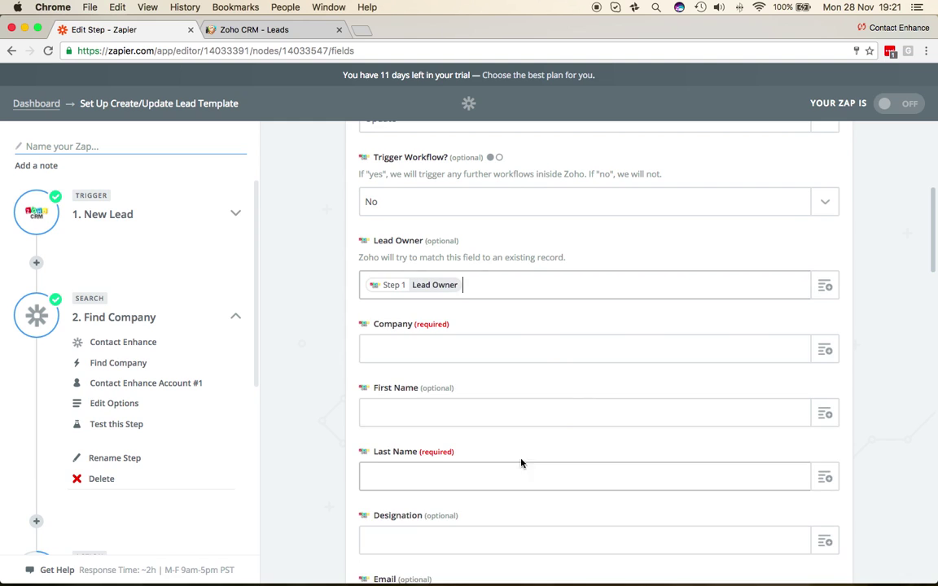
{"action": "left_click", "coordinate": [825, 350]}
{"action": "left_click", "coordinate": [431, 407]}
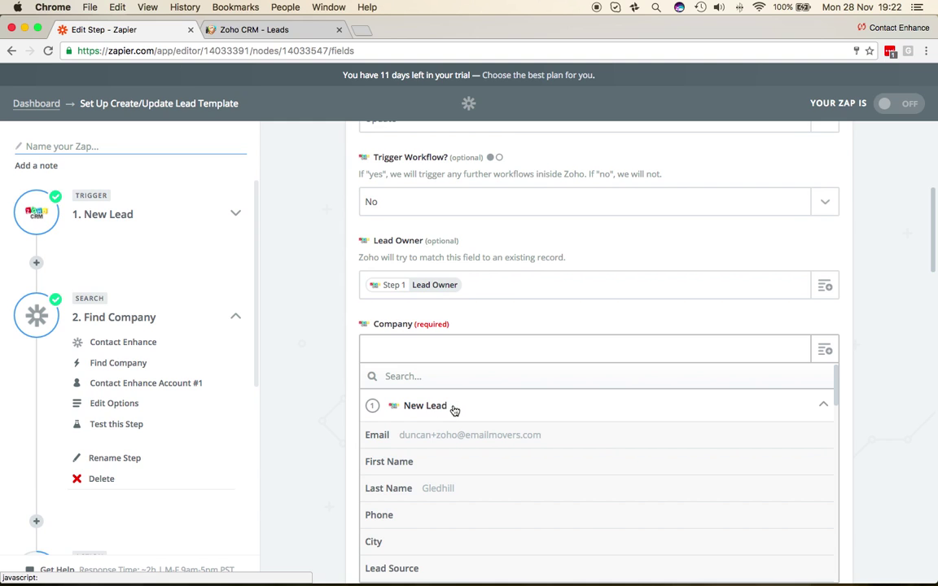
{"action": "scroll", "coordinate": [513, 436], "scroll_direction": "down", "scroll_amount": 4}
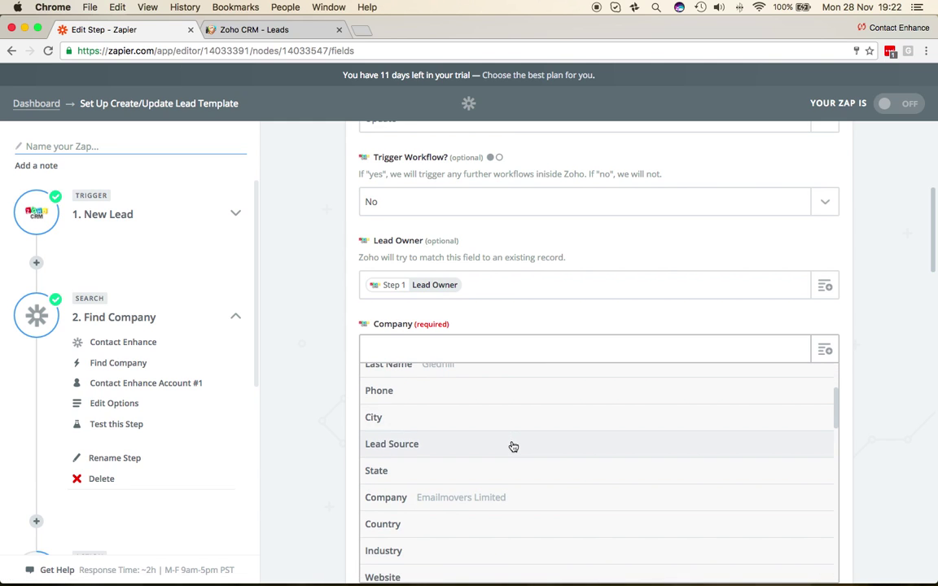
{"action": "left_click", "coordinate": [505, 498]}
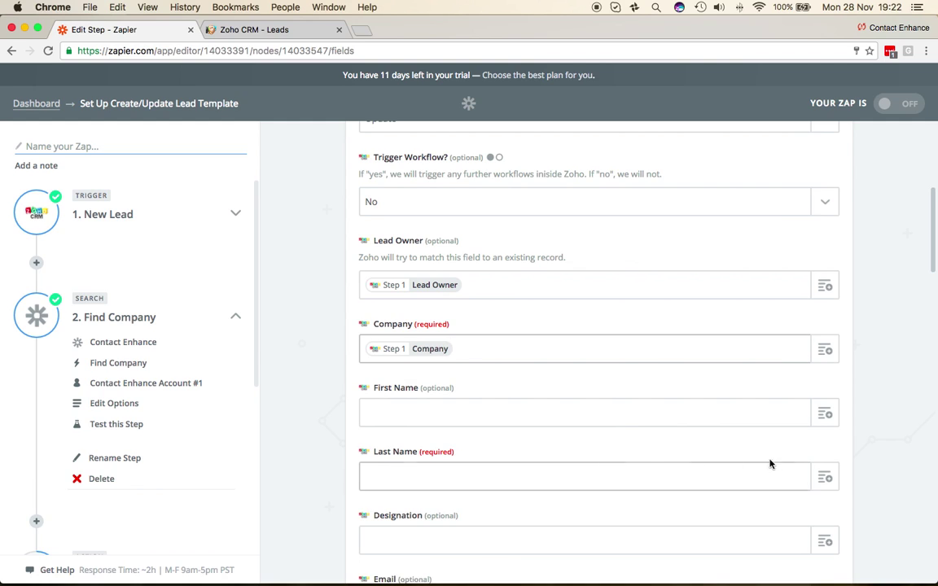
- Map First Name and Last Name to the matching New Lead values
{"action": "left_click", "coordinate": [827, 415]}
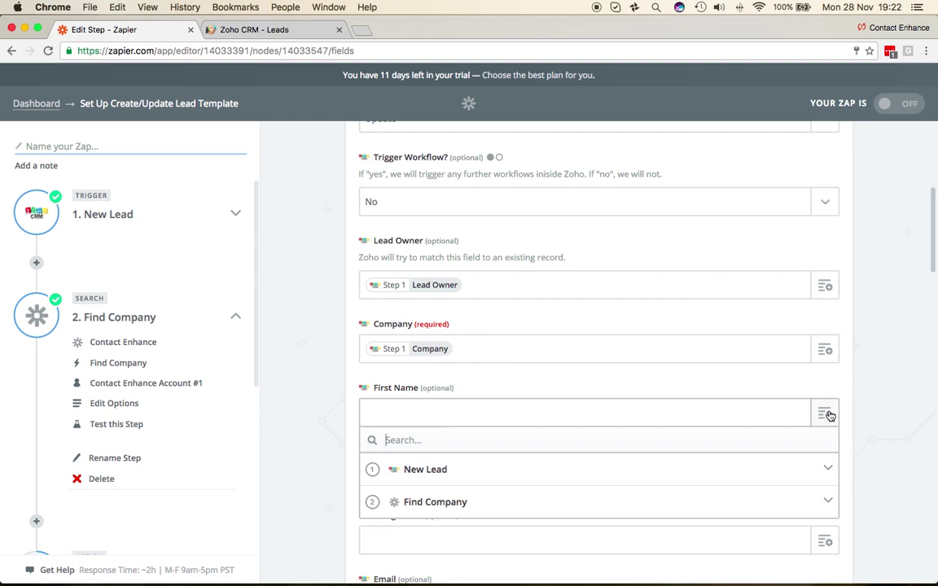
{"action": "left_click", "coordinate": [546, 479]}
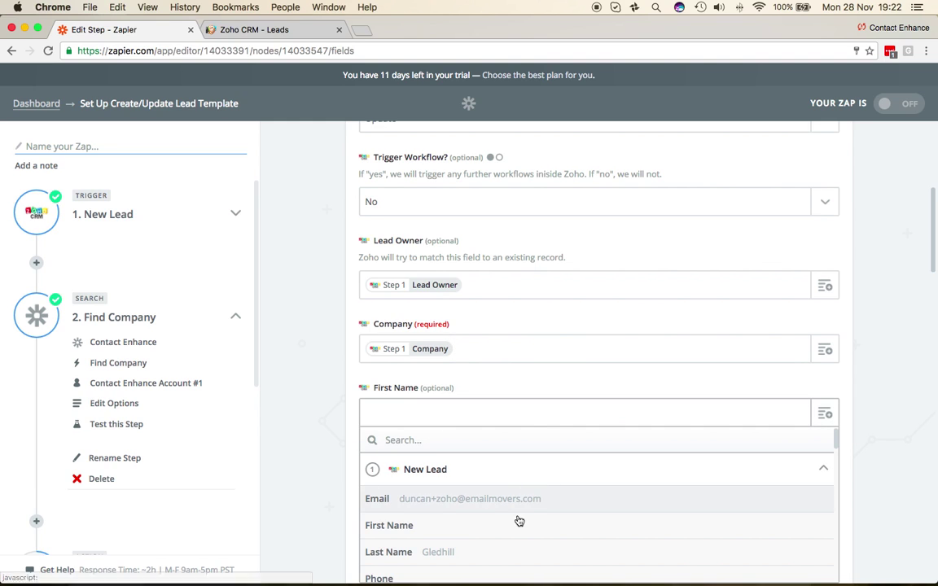
{"action": "left_click", "coordinate": [481, 529]}
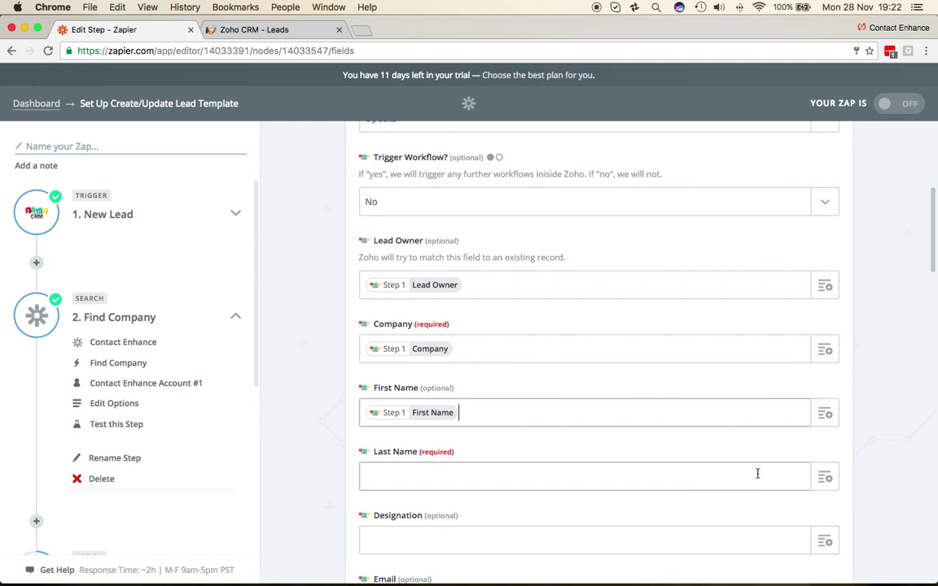
{"action": "left_click", "coordinate": [826, 480]}
{"action": "left_click", "coordinate": [494, 533]}
{"action": "scroll", "coordinate": [774, 465], "scroll_direction": "down", "scroll_amount": 5}
{"action": "left_click", "coordinate": [472, 424]}
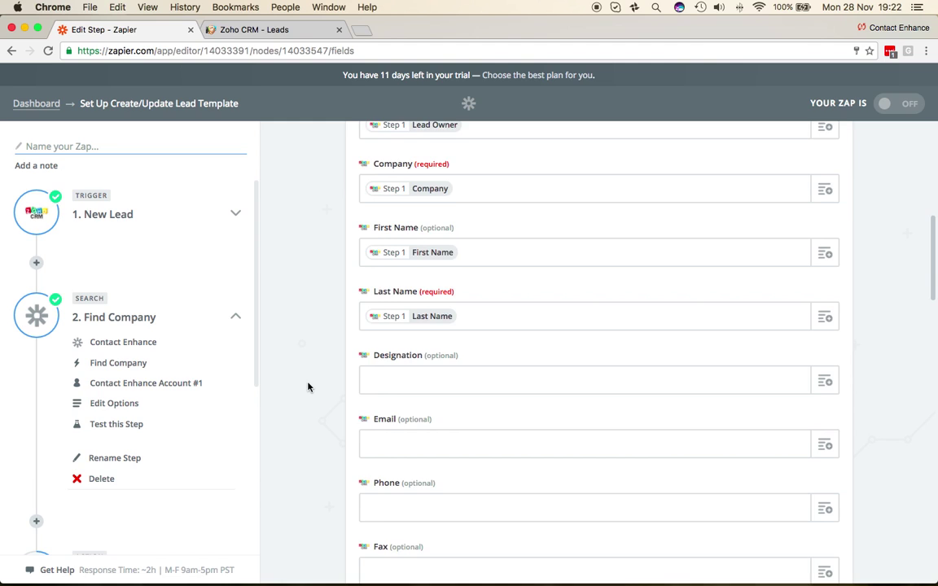
- Map the Email field to the New Lead's Email
{"action": "scroll", "coordinate": [310, 385], "scroll_direction": "down", "scroll_amount": 2}
{"action": "left_click", "coordinate": [825, 359]}
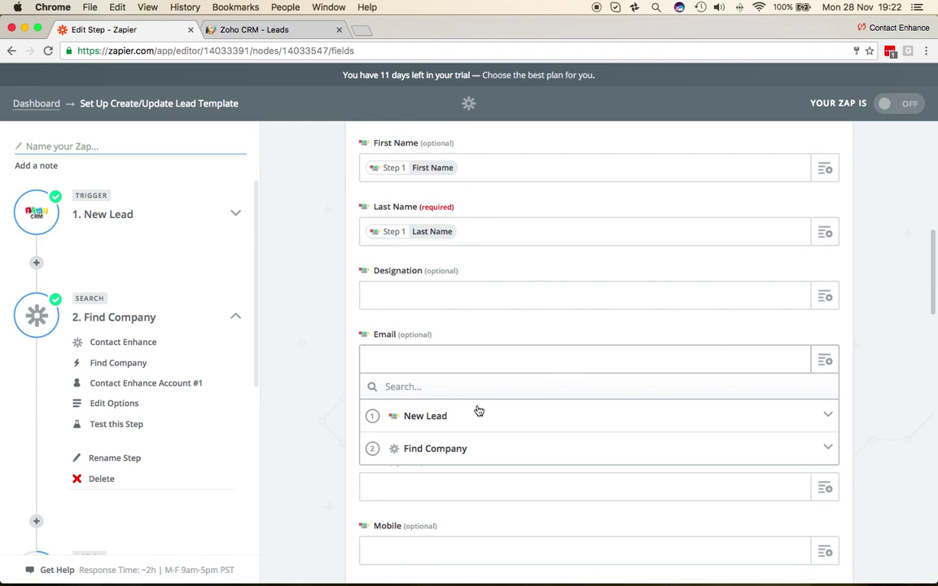
{"action": "left_click", "coordinate": [456, 417]}
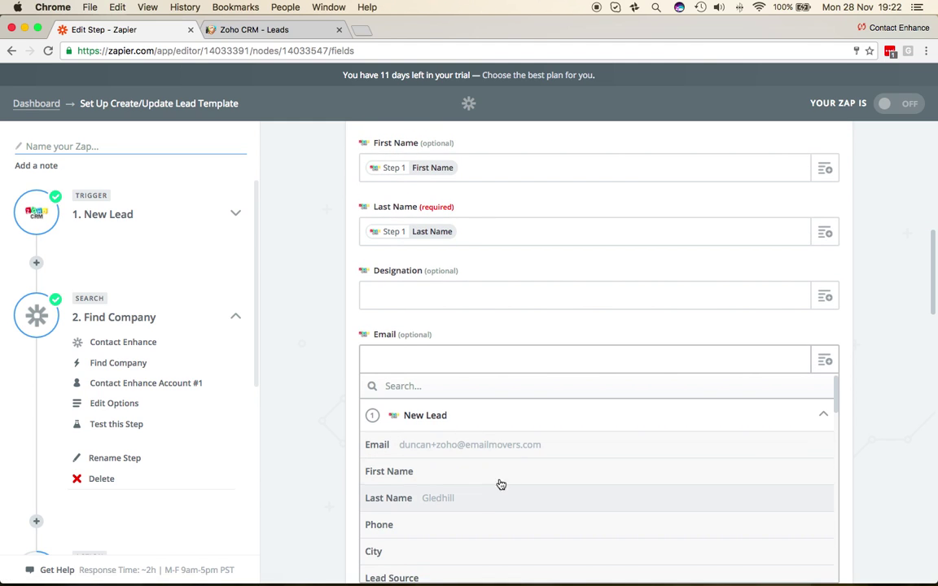
{"action": "left_click", "coordinate": [504, 446]}
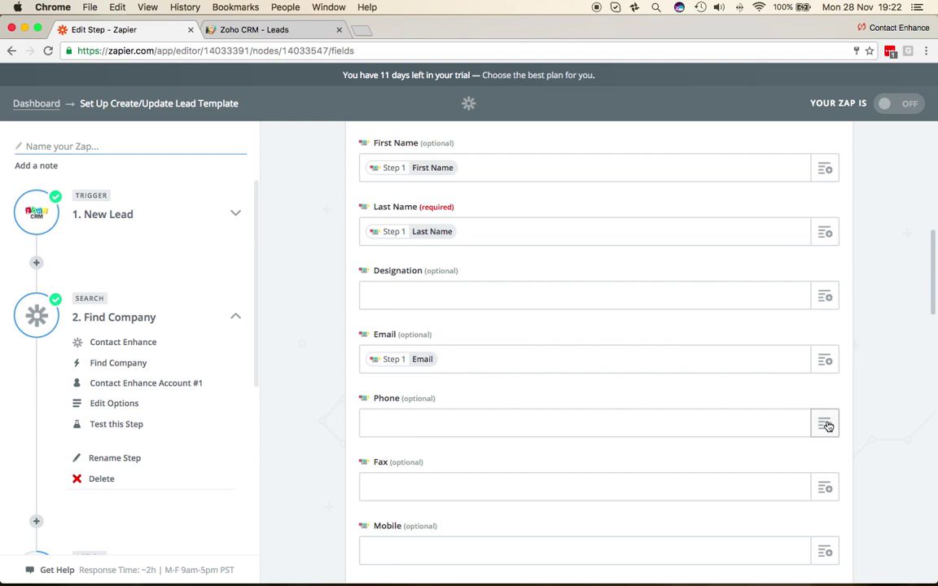
{"action": "scroll", "coordinate": [409, 429], "scroll_direction": "down", "scroll_amount": 7}
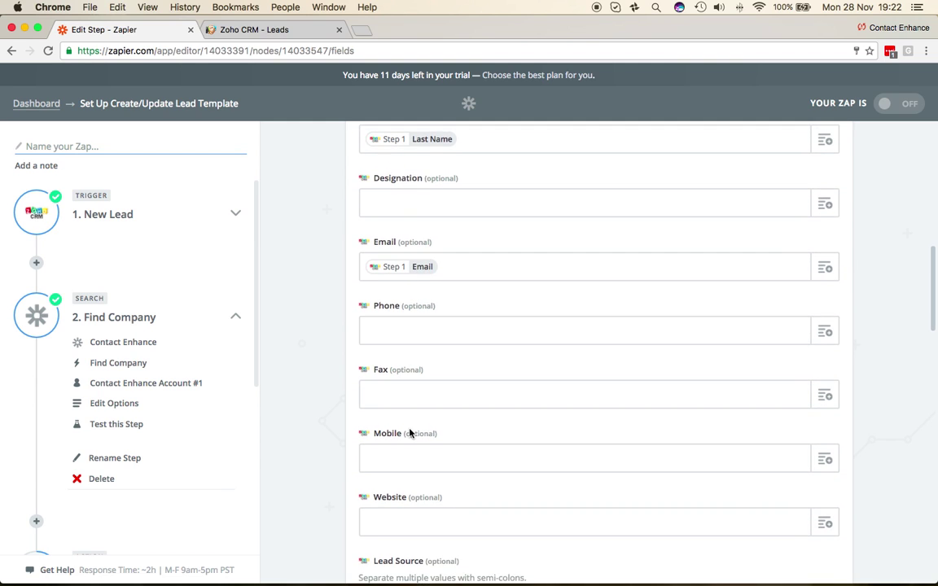
{"action": "scroll", "coordinate": [409, 433], "scroll_direction": "down", "scroll_amount": 10}
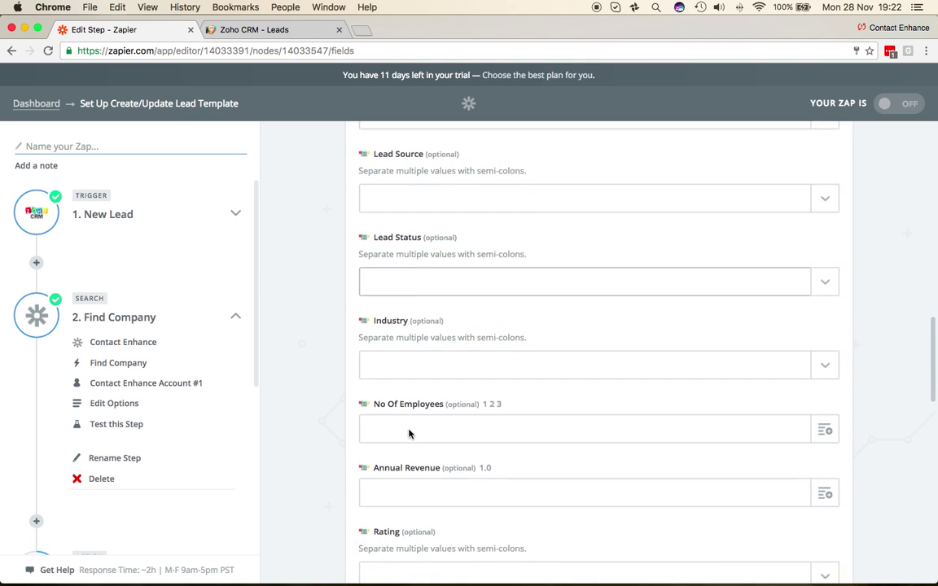
{"action": "scroll", "coordinate": [409, 434], "scroll_direction": "down", "scroll_amount": 15}
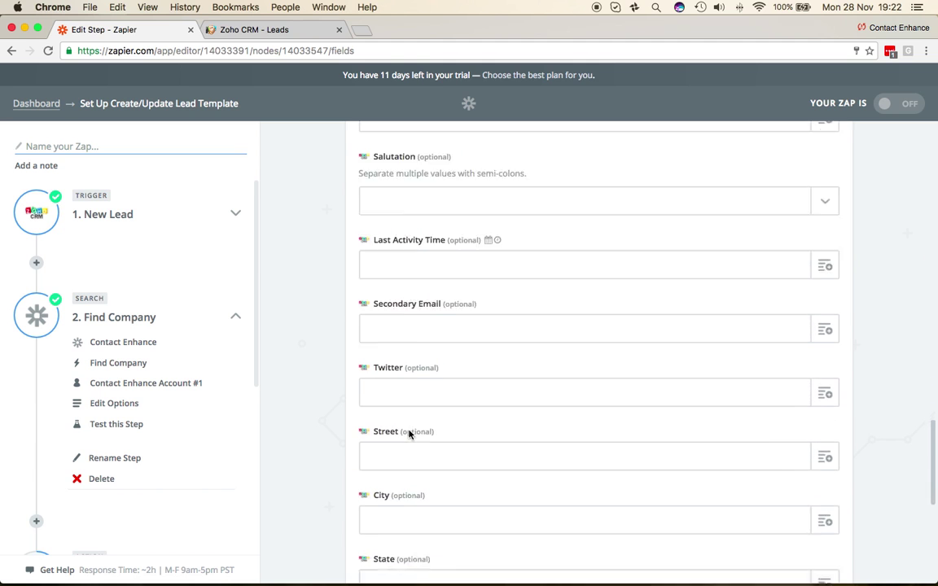
- Map Enhanced Revenue to Find Company's Turnover Band and Enhanced Emp Band to Employee Band
{"action": "scroll", "coordinate": [410, 434], "scroll_direction": "down", "scroll_amount": 5}
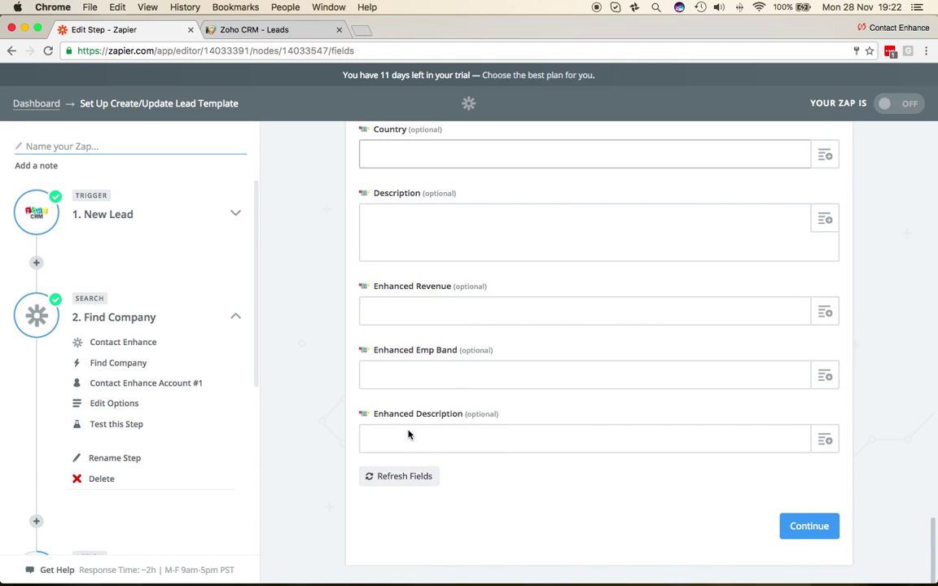
{"action": "left_click", "coordinate": [824, 312]}
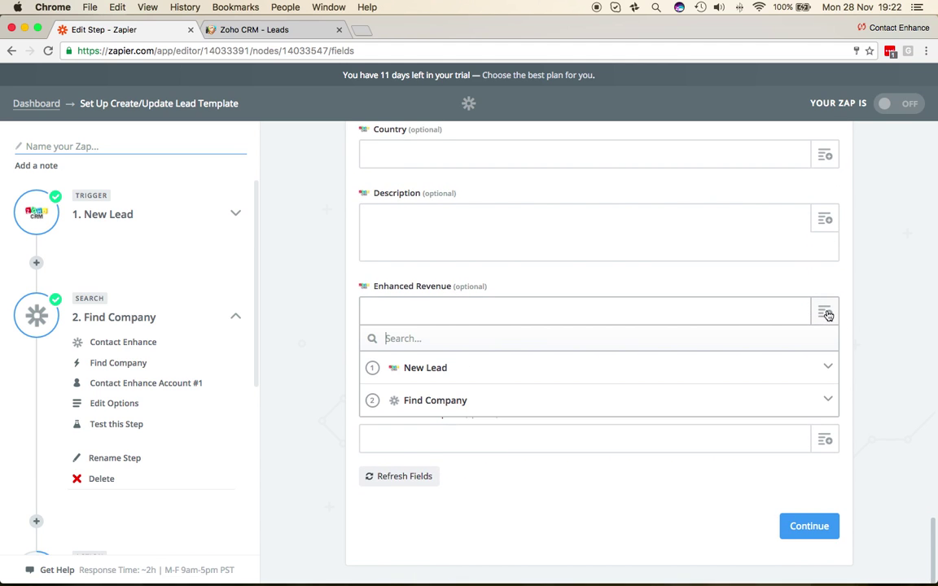
{"action": "left_click", "coordinate": [485, 402]}
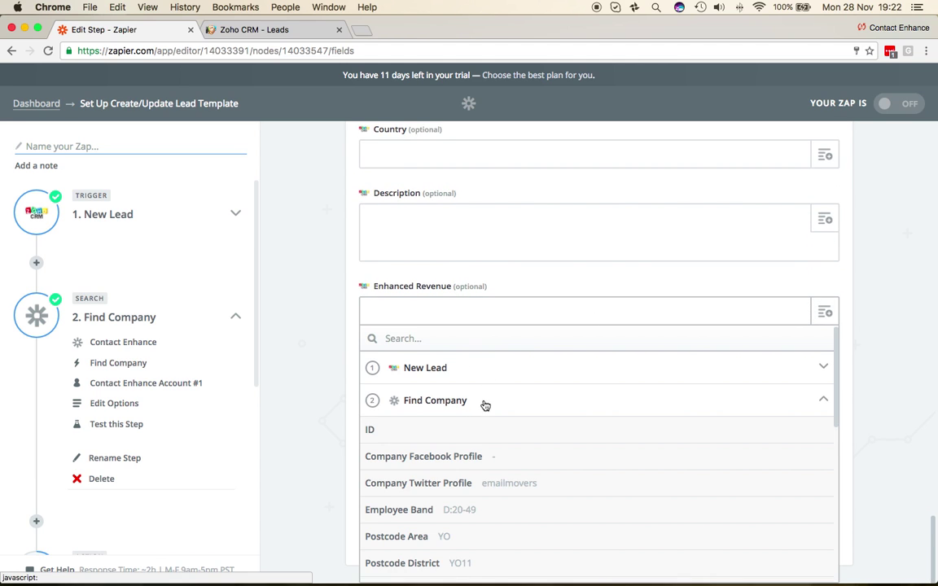
{"action": "scroll", "coordinate": [609, 475], "scroll_direction": "down", "scroll_amount": 5}
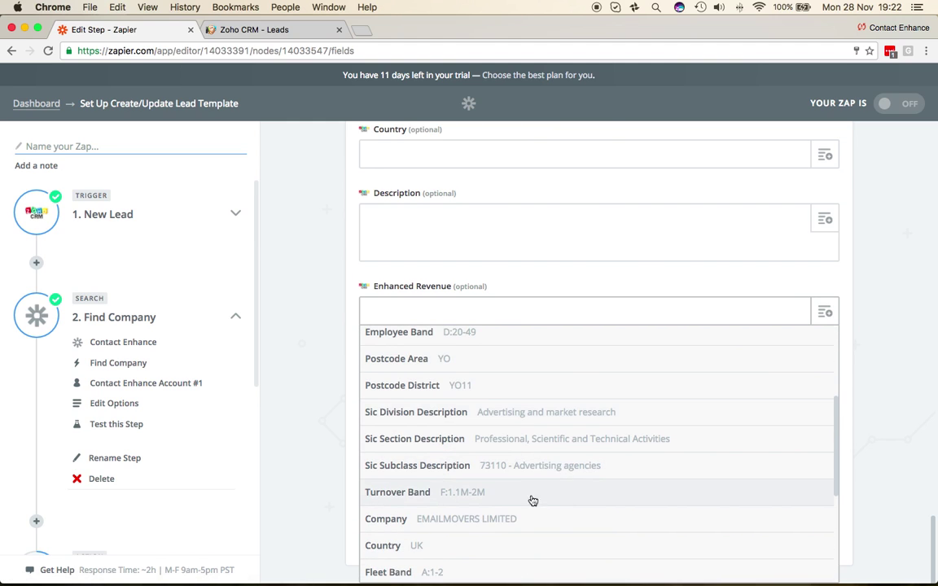
{"action": "left_click", "coordinate": [538, 496]}
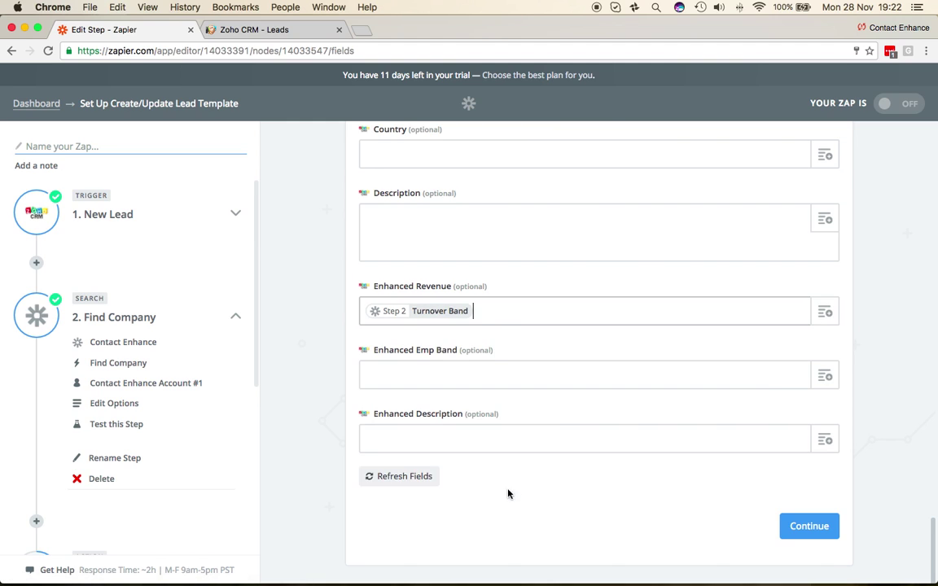
{"action": "left_click", "coordinate": [825, 376]}
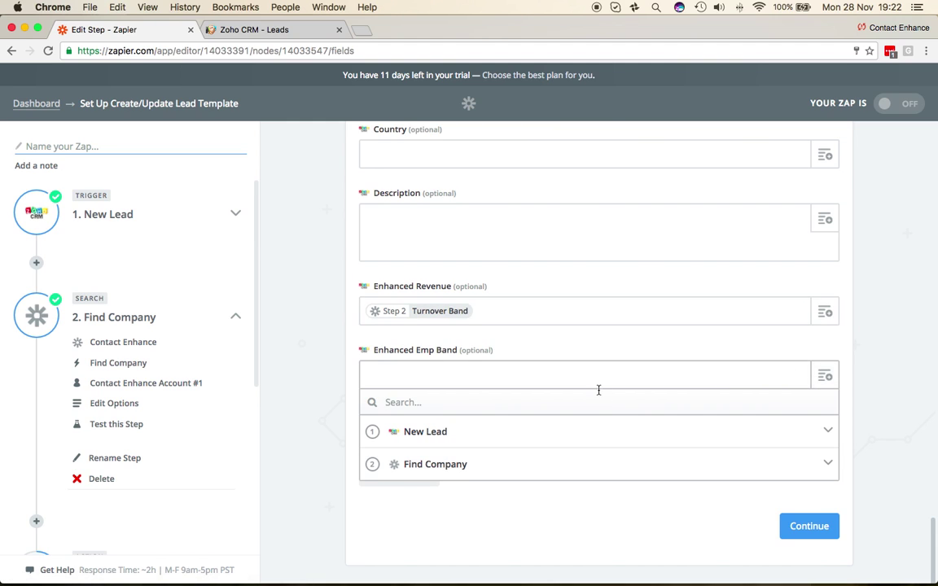
{"action": "left_click", "coordinate": [493, 465]}
{"action": "scroll", "coordinate": [546, 492], "scroll_direction": "down", "scroll_amount": 3}
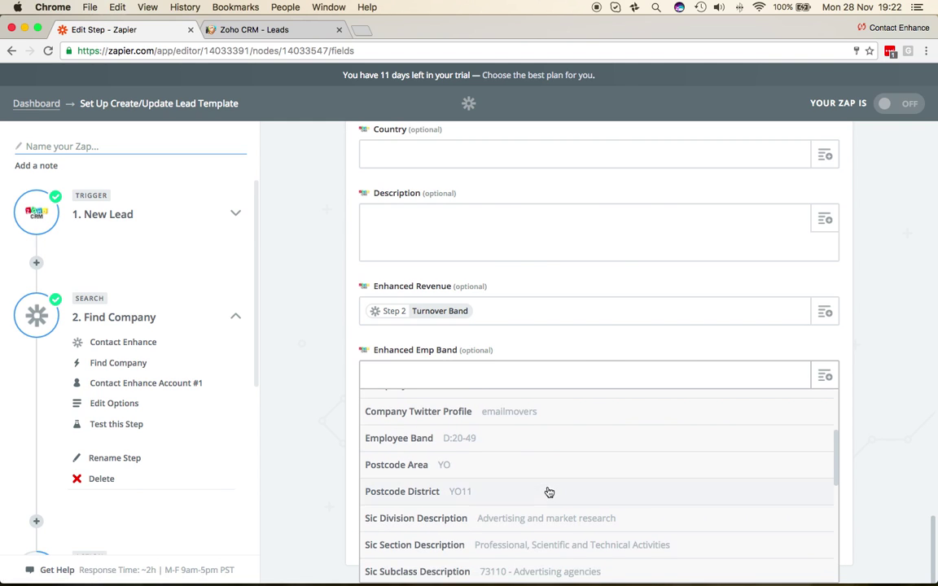
{"action": "left_click", "coordinate": [514, 444]}
- Map Enhanced Description to Sic Subclass Description and Twitter to Company Twitter Profile
{"action": "left_click", "coordinate": [822, 441]}
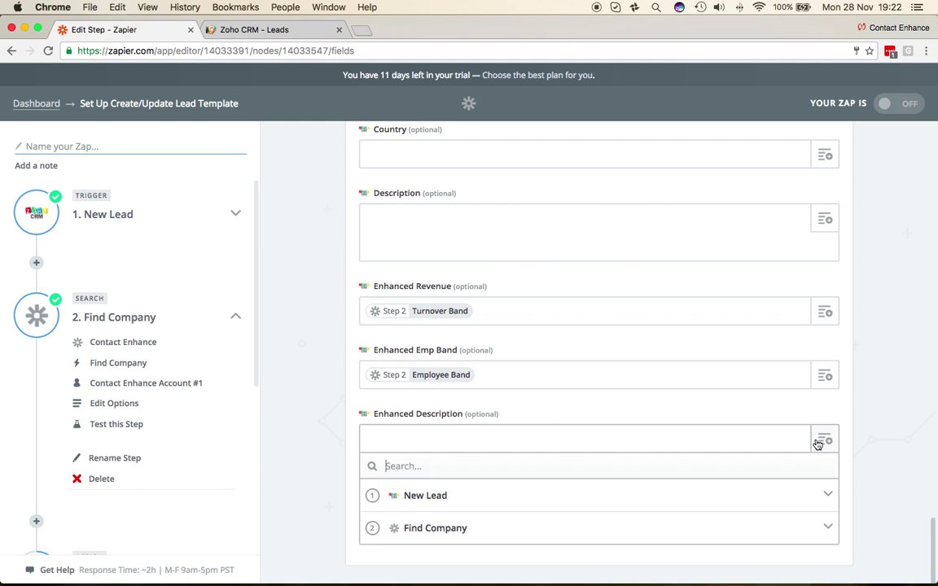
{"action": "left_click", "coordinate": [473, 525]}
{"action": "scroll", "coordinate": [540, 521], "scroll_direction": "down", "scroll_amount": 6}
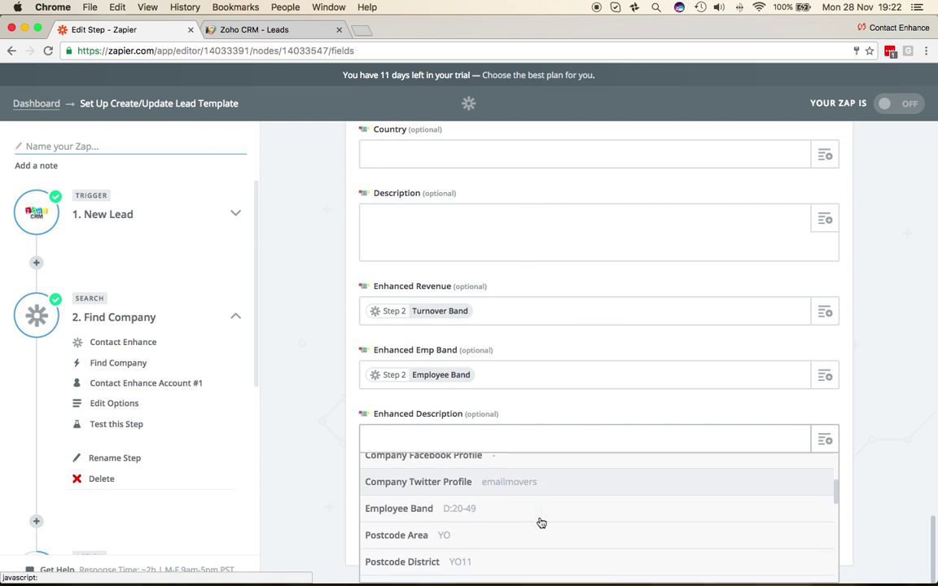
{"action": "scroll", "coordinate": [540, 523], "scroll_direction": "down", "scroll_amount": 1}
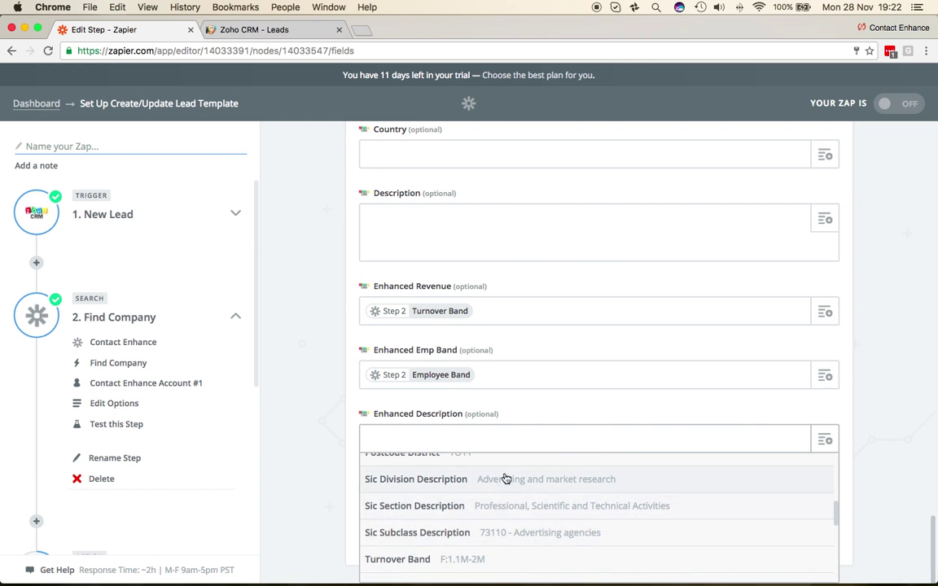
{"action": "left_click", "coordinate": [548, 533]}
{"action": "scroll", "coordinate": [643, 427], "scroll_direction": "up", "scroll_amount": 8}
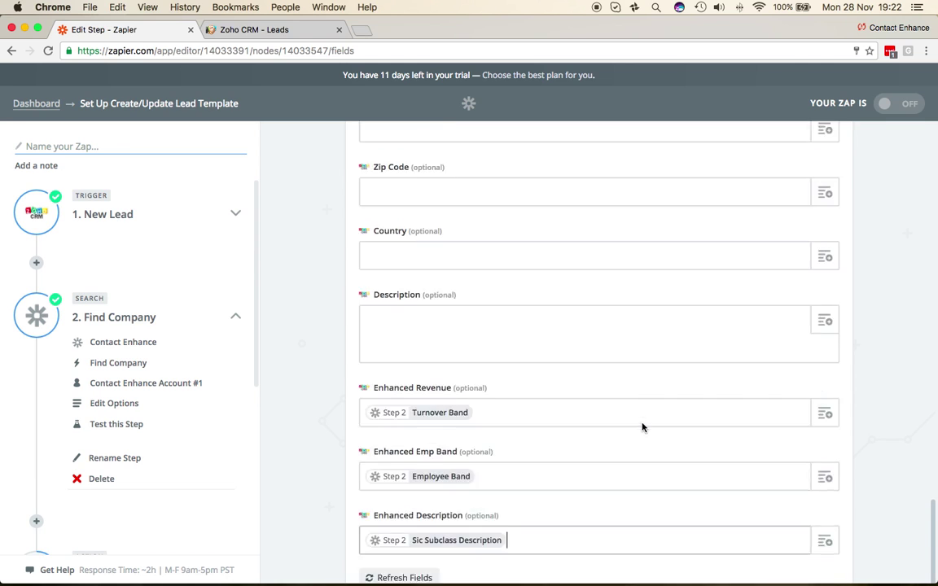
{"action": "scroll", "coordinate": [640, 427], "scroll_direction": "up", "scroll_amount": 2}
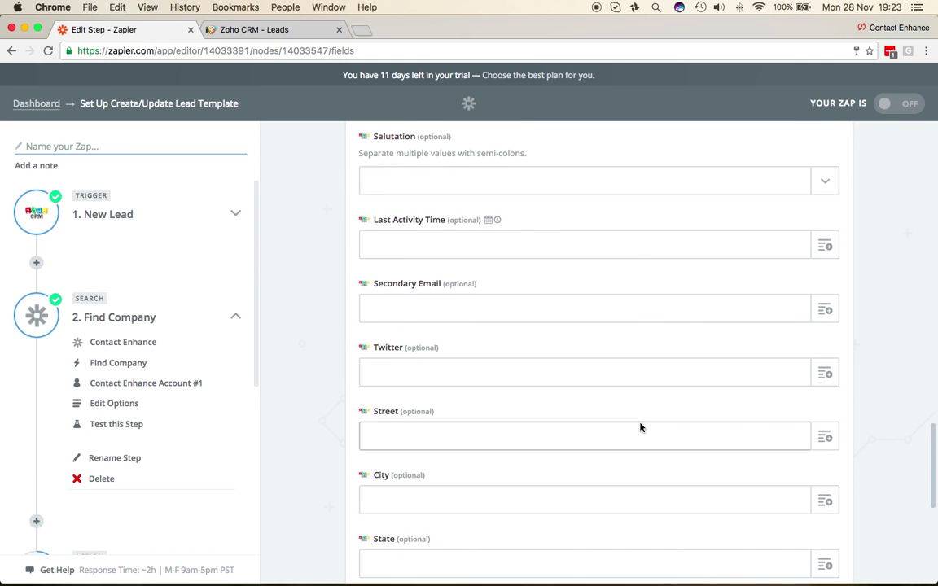
{"action": "left_click", "coordinate": [825, 373]}
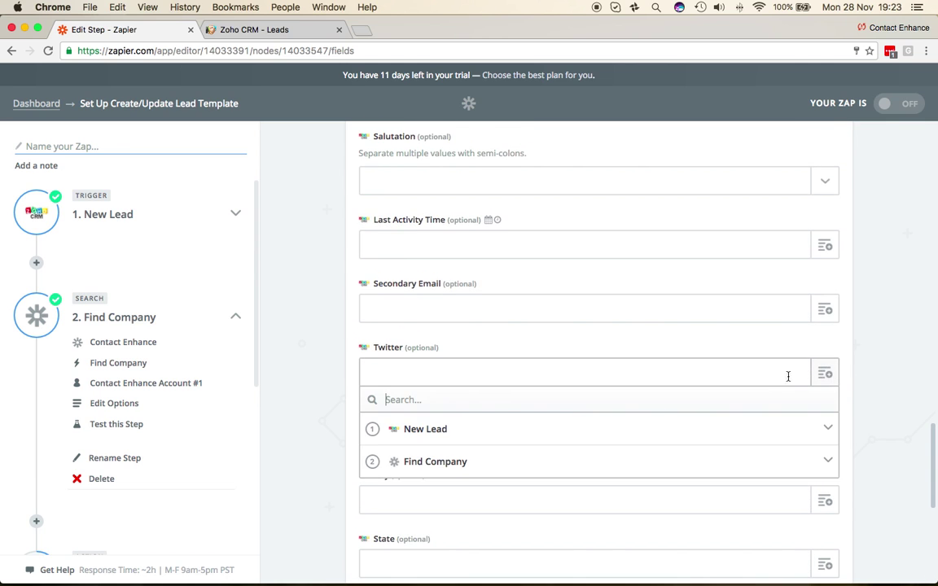
{"action": "left_click", "coordinate": [481, 458]}
{"action": "scroll", "coordinate": [531, 508], "scroll_direction": "down", "scroll_amount": 1}
{"action": "left_click", "coordinate": [531, 519]}
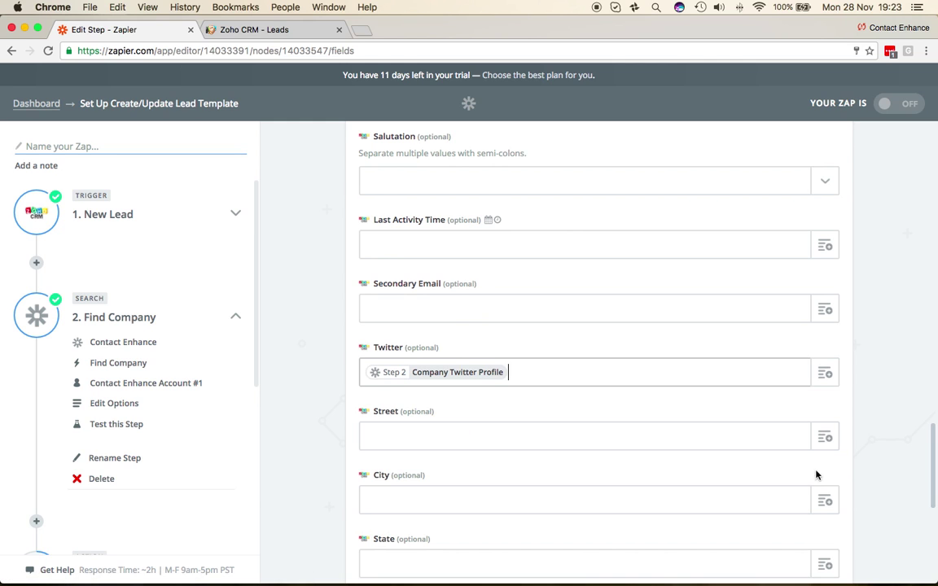
{"action": "scroll", "coordinate": [866, 447], "scroll_direction": "up", "scroll_amount": 5}
{"action": "scroll", "coordinate": [866, 447], "scroll_direction": "up", "scroll_amount": 15}
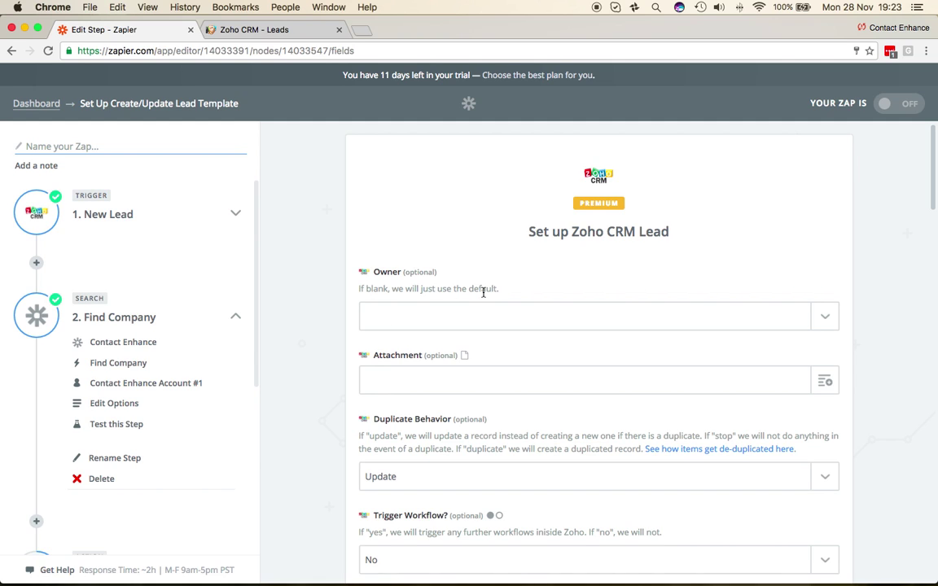
{"action": "left_click", "coordinate": [824, 317]}
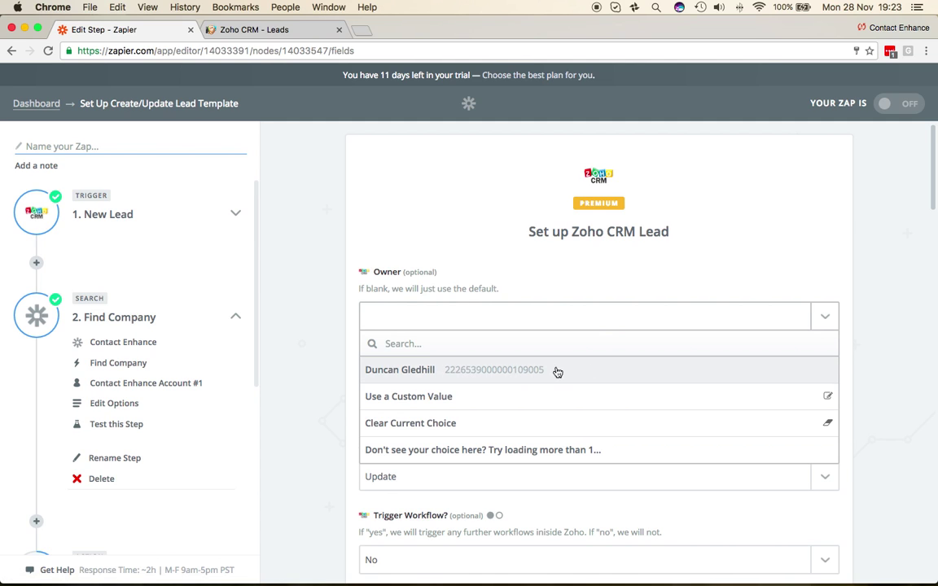
{"action": "left_click", "coordinate": [282, 360]}
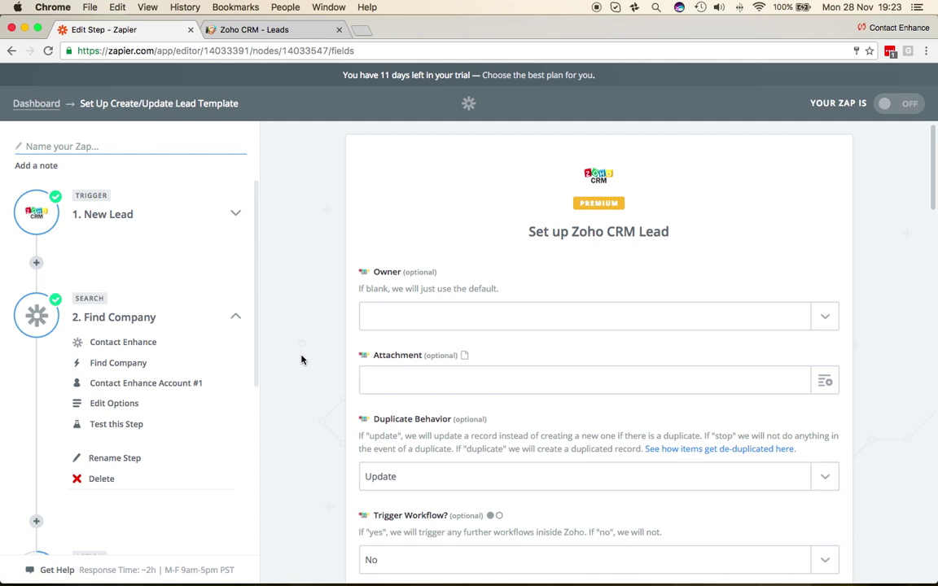
{"action": "scroll", "coordinate": [302, 360], "scroll_direction": "down", "scroll_amount": 3}
{"action": "scroll", "coordinate": [300, 360], "scroll_direction": "down", "scroll_amount": 3}
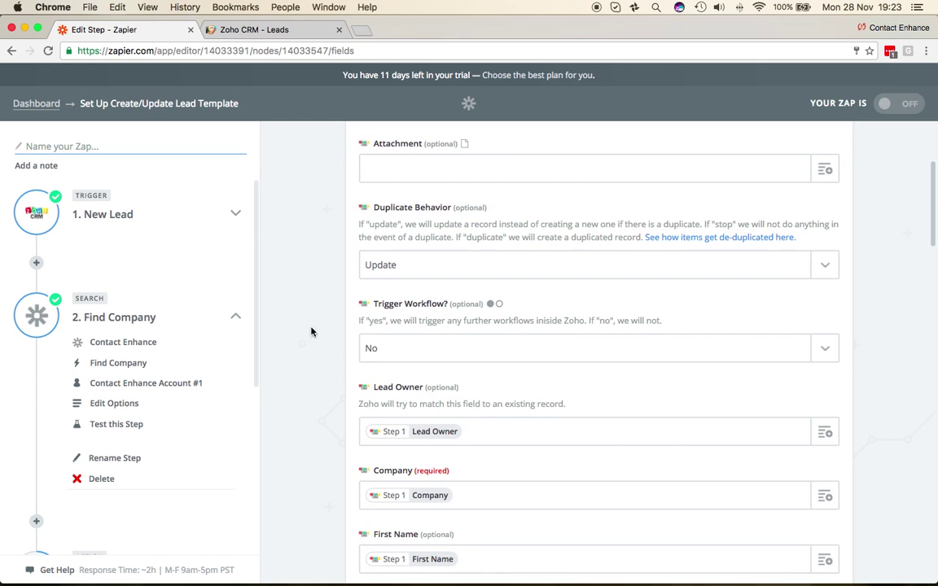
{"action": "scroll", "coordinate": [322, 365], "scroll_direction": "down", "scroll_amount": 3}
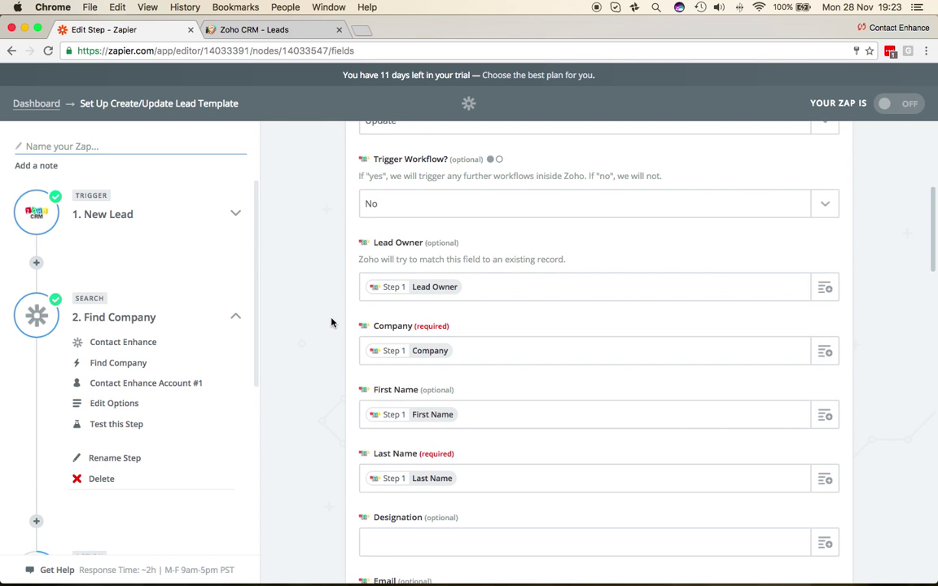
{"action": "scroll", "coordinate": [330, 321], "scroll_direction": "down", "scroll_amount": 1}
{"action": "scroll", "coordinate": [326, 358], "scroll_direction": "down", "scroll_amount": 2}
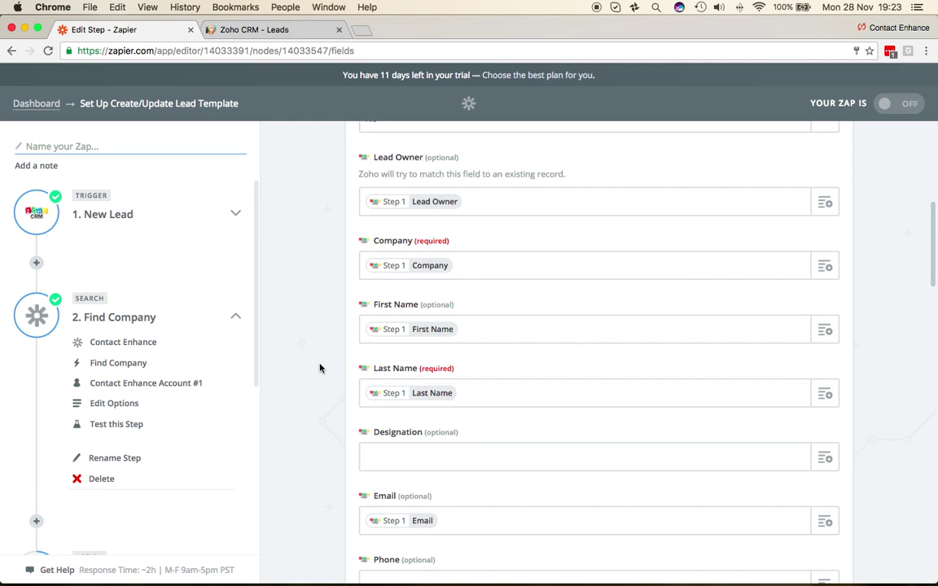
{"action": "scroll", "coordinate": [320, 368], "scroll_direction": "down", "scroll_amount": 5}
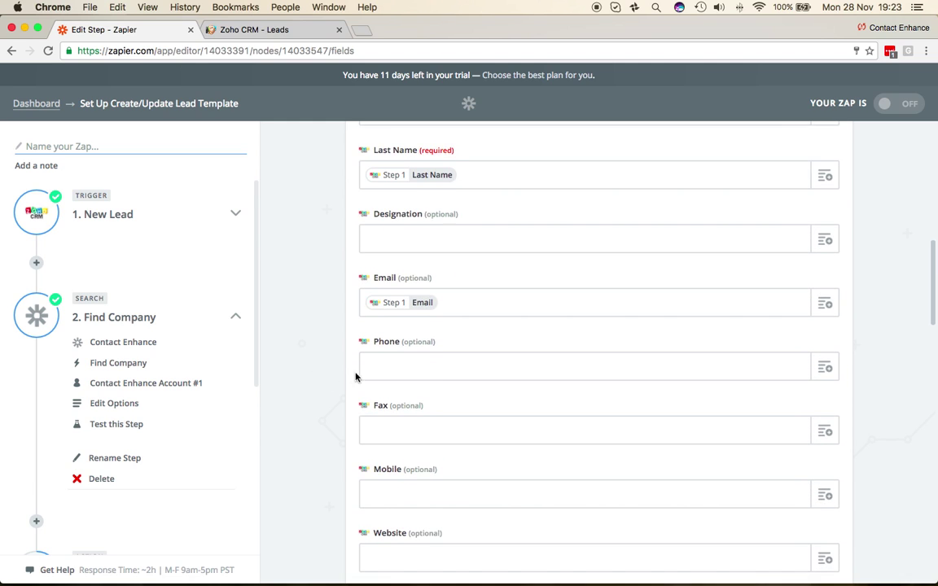
{"action": "scroll", "coordinate": [323, 317], "scroll_direction": "down", "scroll_amount": 10}
{"action": "scroll", "coordinate": [324, 318], "scroll_direction": "down", "scroll_amount": 15}
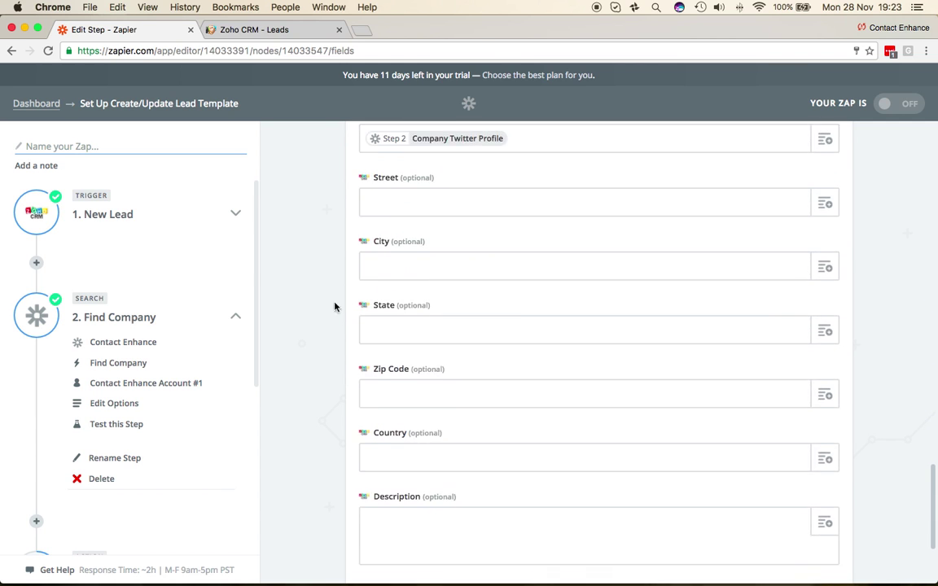
{"action": "scroll", "coordinate": [295, 219], "scroll_direction": "down", "scroll_amount": 6}
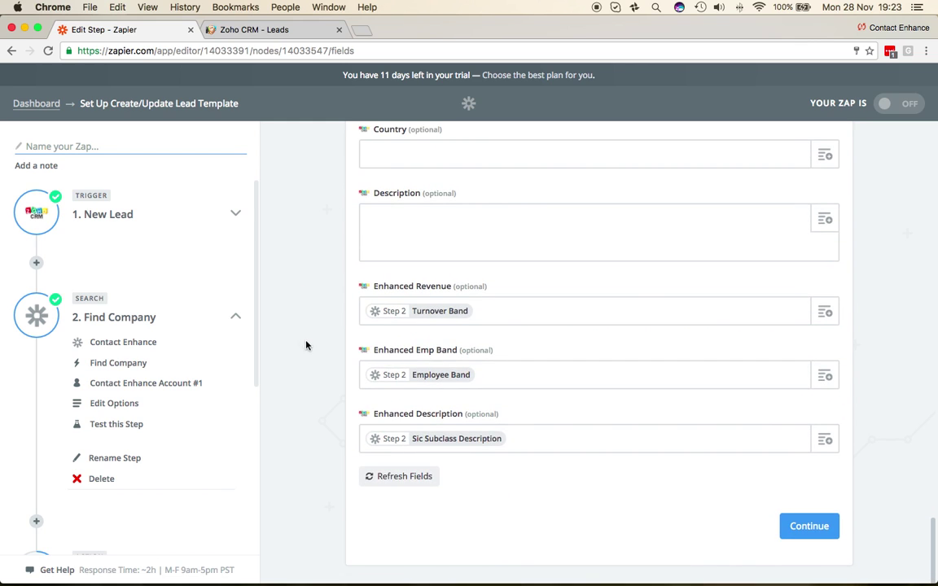
- Create a Zoho CRM test lead and review its returned Enhanced Revenue and other enriched fields
{"action": "left_click", "coordinate": [809, 527]}
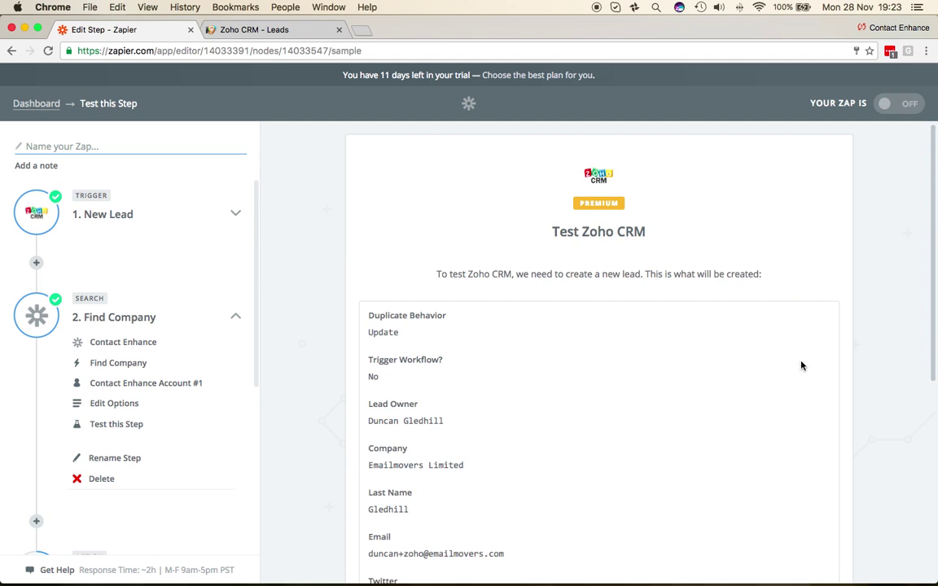
{"action": "scroll", "coordinate": [873, 360], "scroll_direction": "down", "scroll_amount": 5}
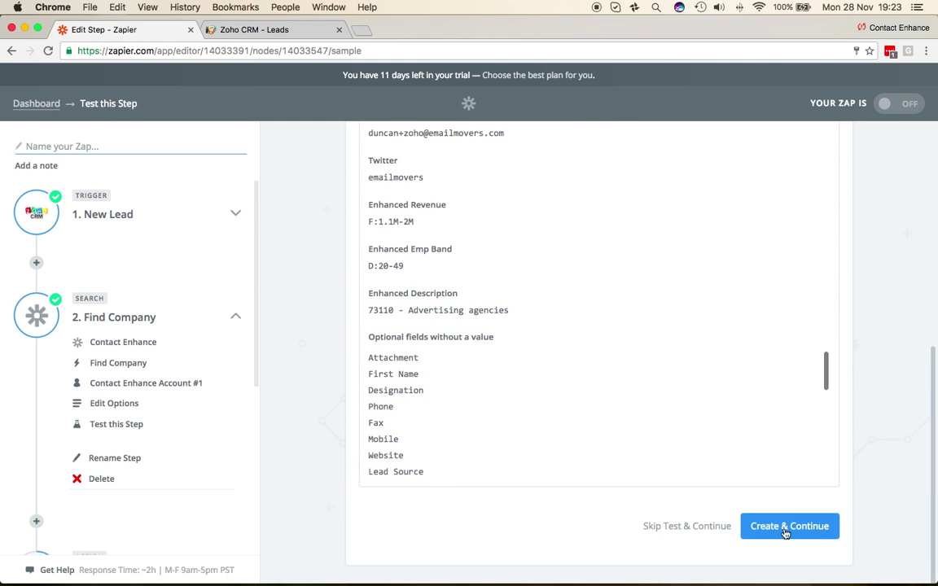
{"action": "left_click", "coordinate": [788, 529]}
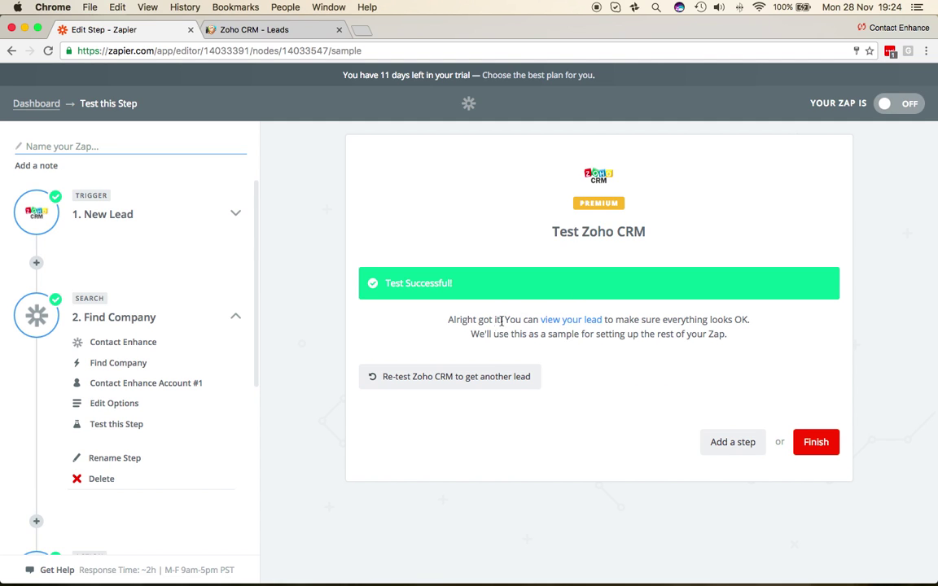
{"action": "left_click", "coordinate": [574, 321]}
{"action": "scroll", "coordinate": [515, 431], "scroll_direction": "down", "scroll_amount": 3}
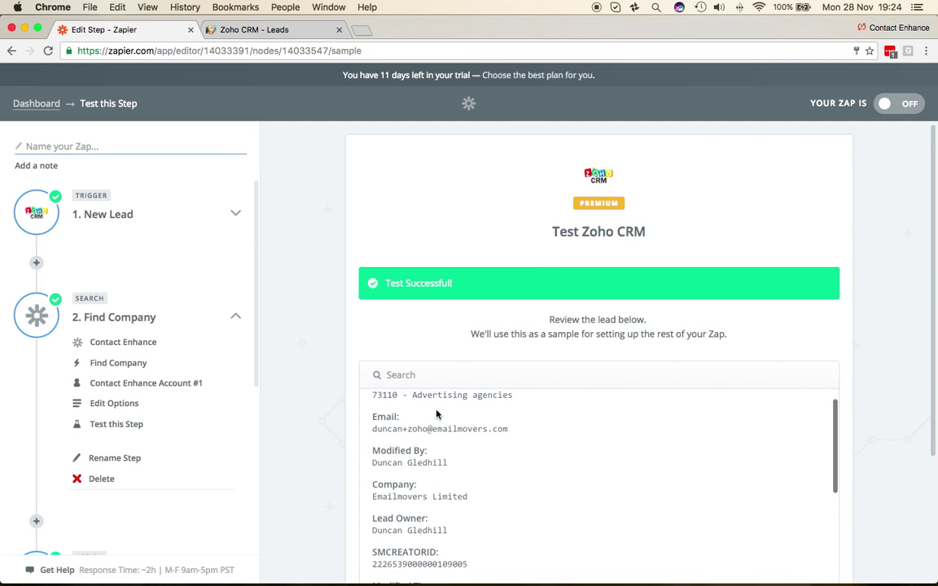
{"action": "scroll", "coordinate": [435, 434], "scroll_direction": "down", "scroll_amount": 10}
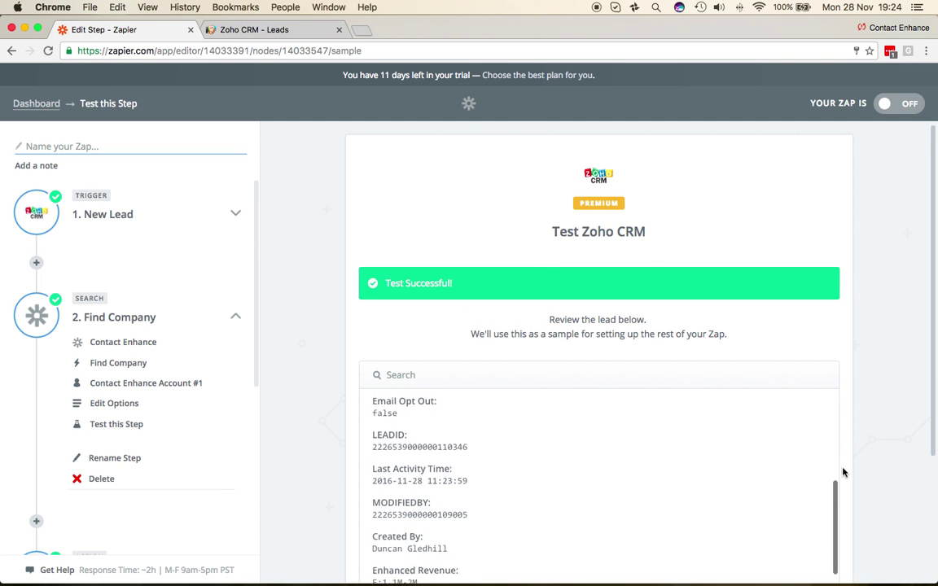
- Finish the lead step, name the zap 'CE - Zoho - Real Life', and turn it on
{"action": "left_click", "coordinate": [824, 523]}
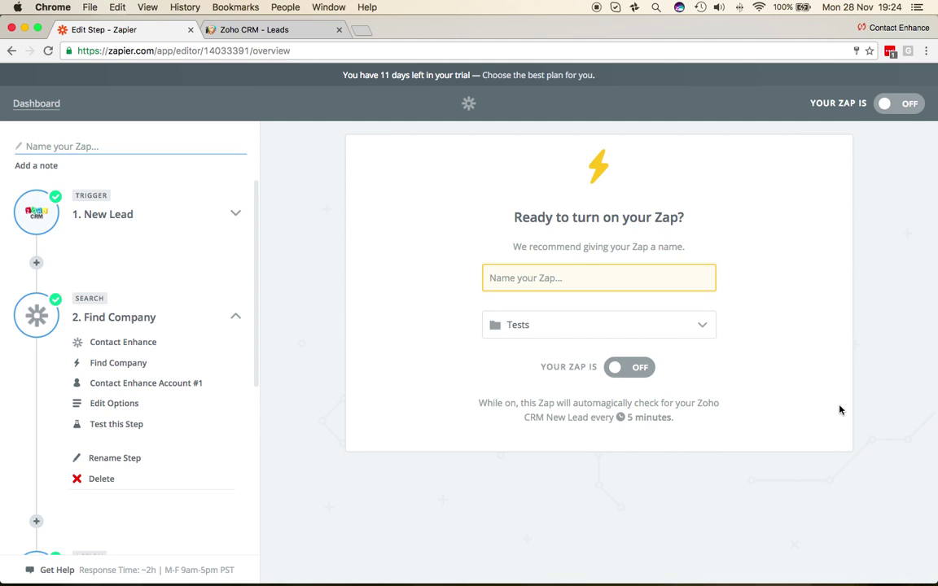
{"action": "left_click", "coordinate": [572, 277]}
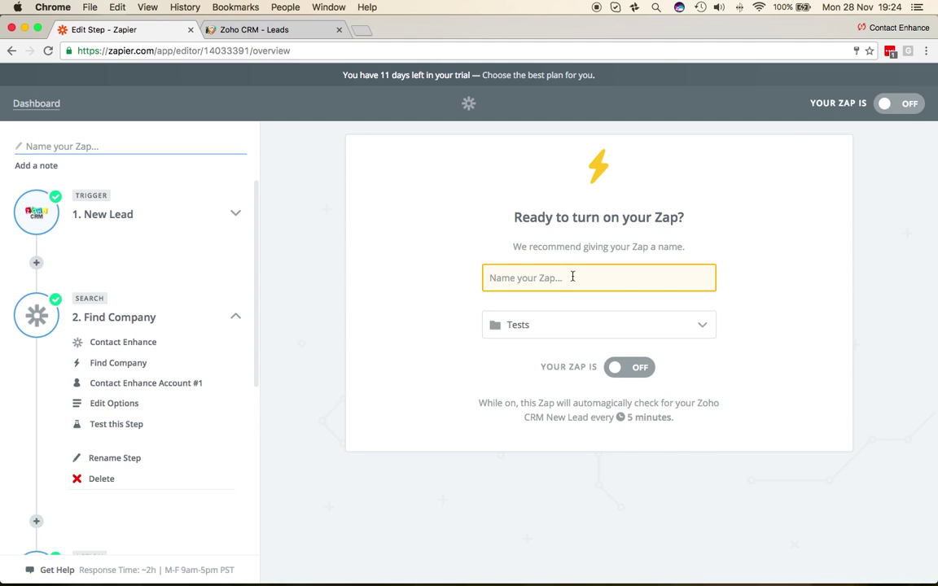
{"action": "type", "text": "CE - Zoh"}
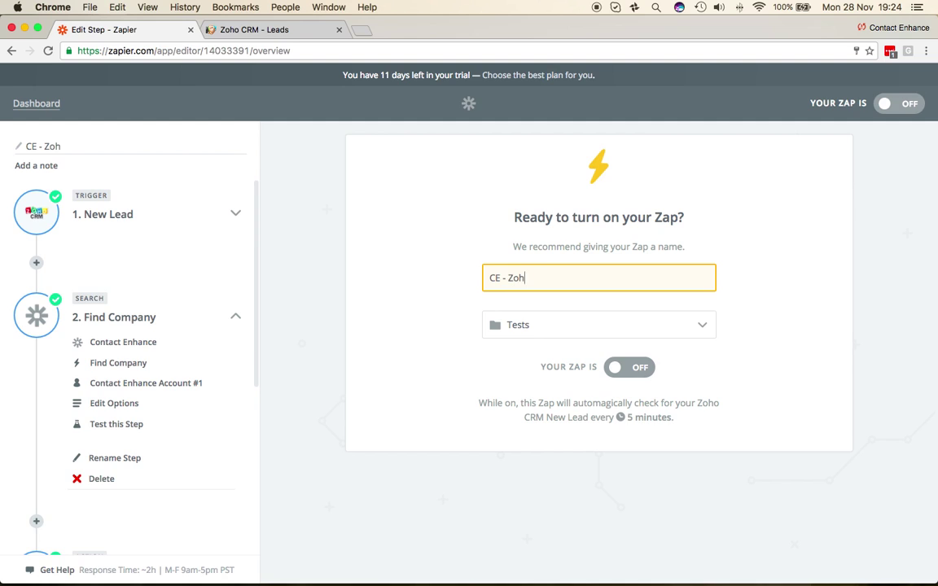
{"action": "type", "text": "o - Rea;l Life"}
{"action": "left_click", "coordinate": [637, 374]}
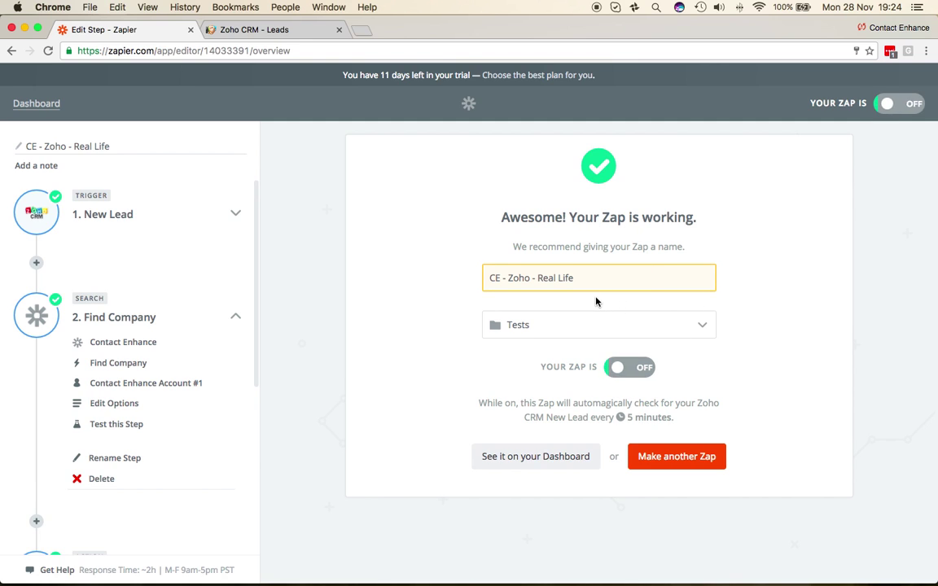
{"action": "left_click", "coordinate": [537, 457]}
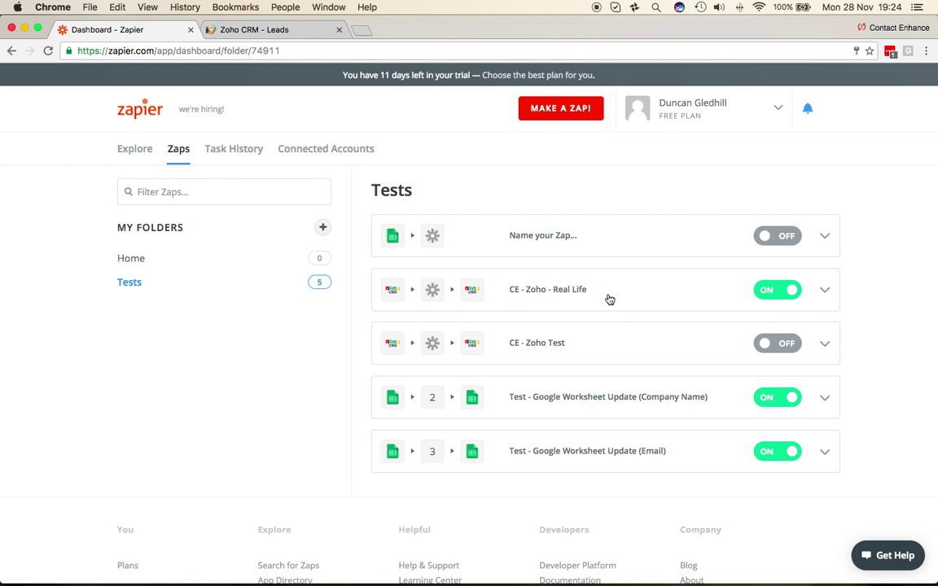
- Reload the Zoho CRM Leads list to check the Emailmovers Limited lead's enriched values
{"action": "left_click", "coordinate": [270, 31]}
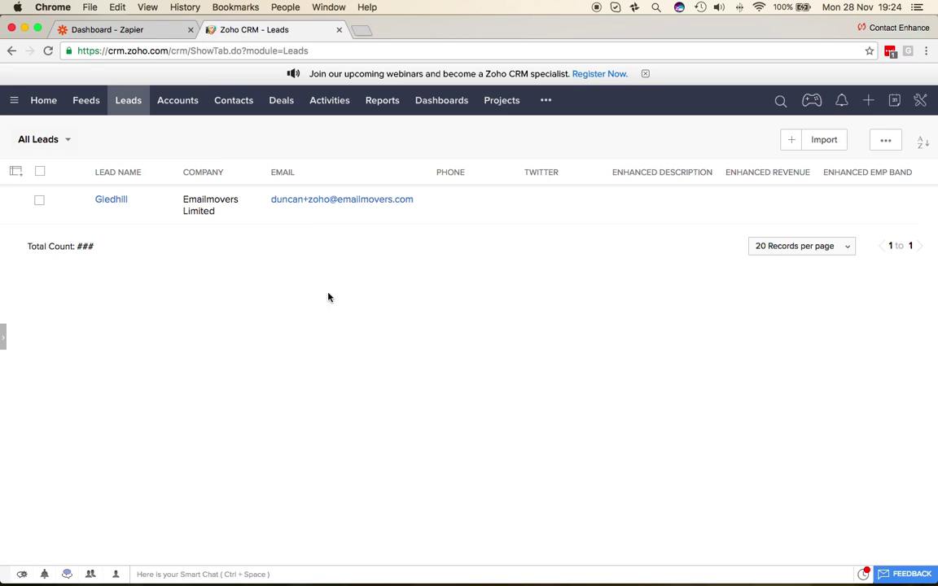
{"action": "left_click", "coordinate": [48, 50]}
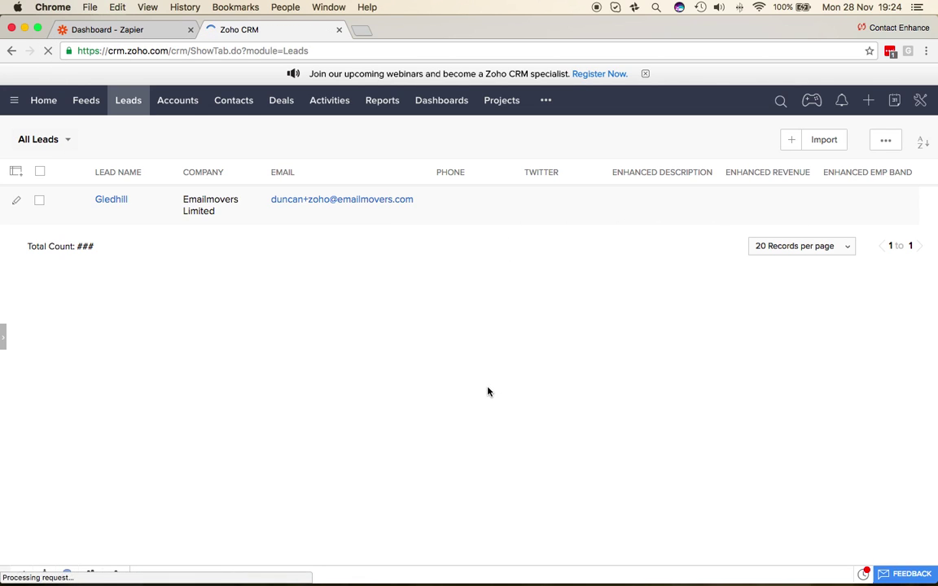